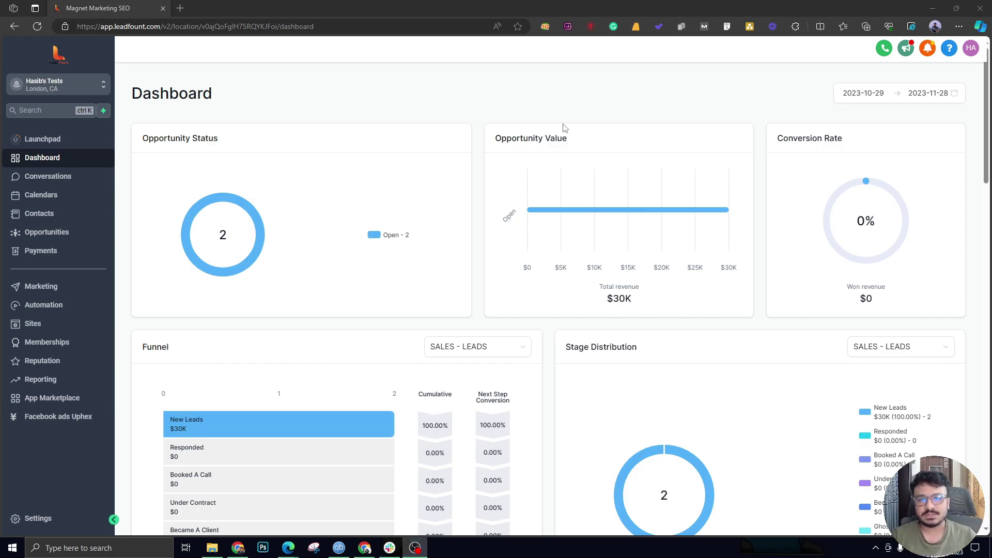
From Sites > Forms > Builder, add a new form started from scratch.
left_click(32, 324)
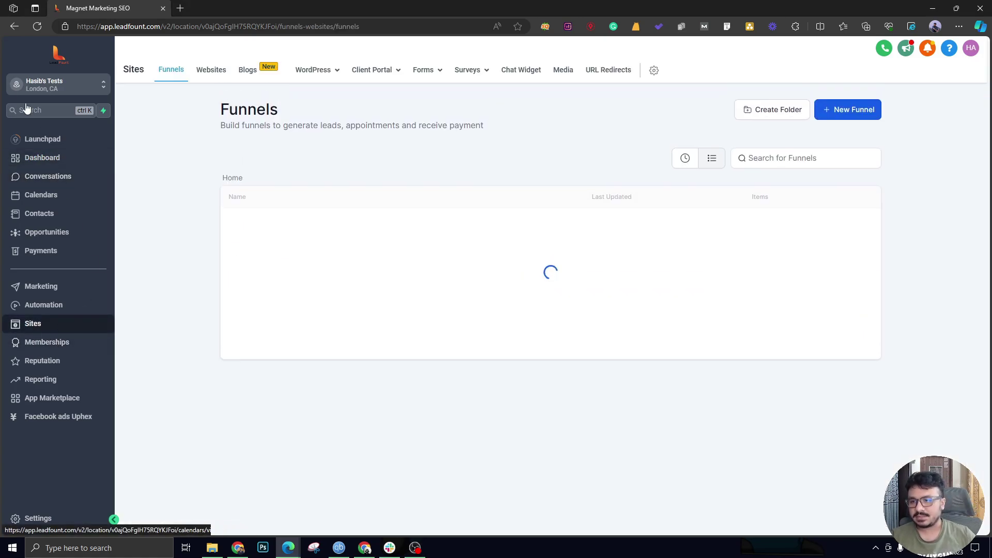
mouse_move(471, 77)
mouse_move(421, 76)
left_click(408, 97)
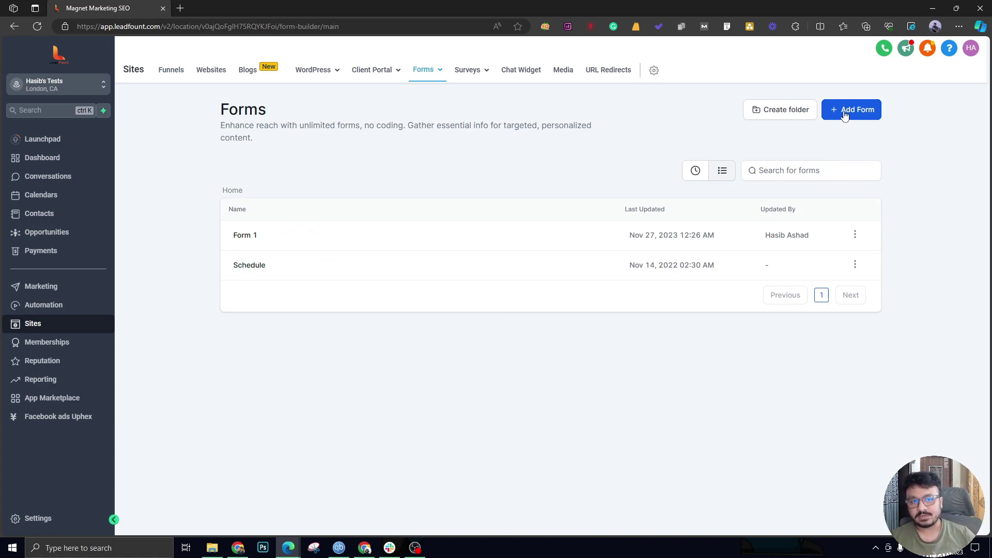
left_click(845, 116)
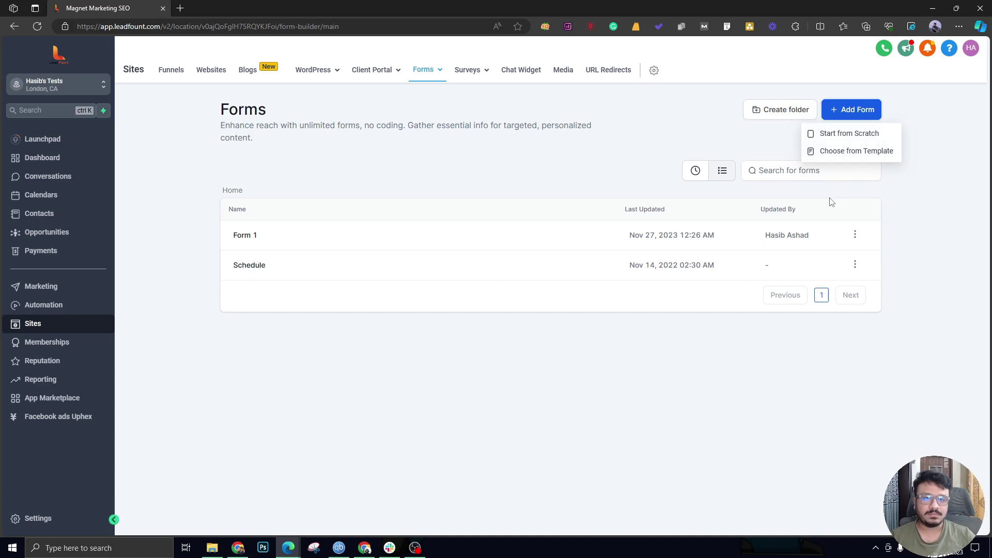
left_click(850, 135)
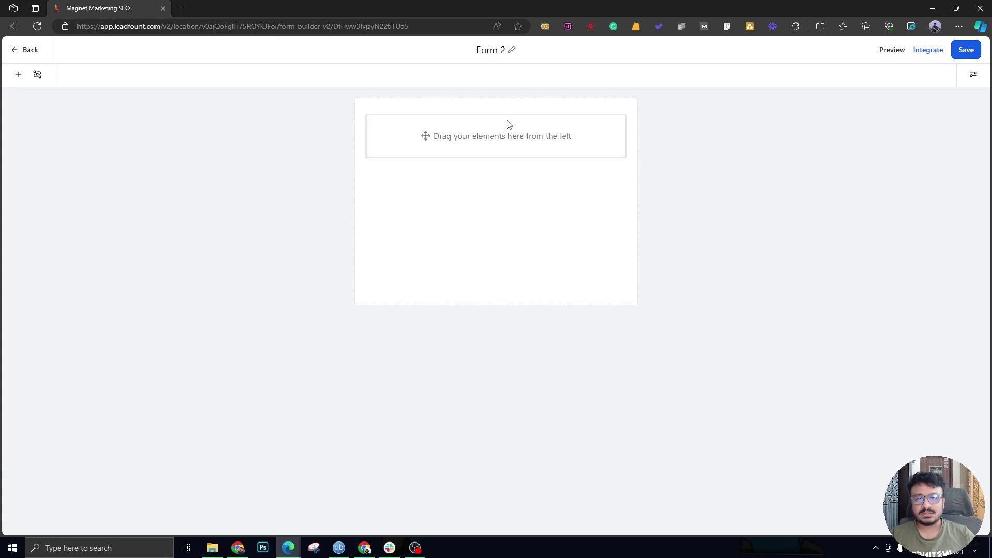
Rename the form title from 'Form 2' to 'Contact Us'.
left_click(511, 53)
left_click(493, 57)
type("Contact Us")
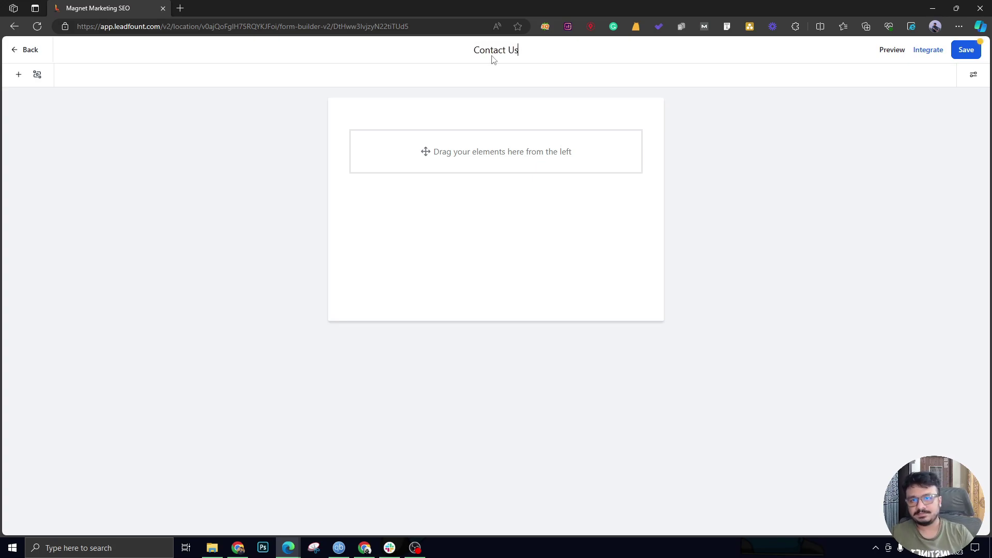
left_click(664, 99)
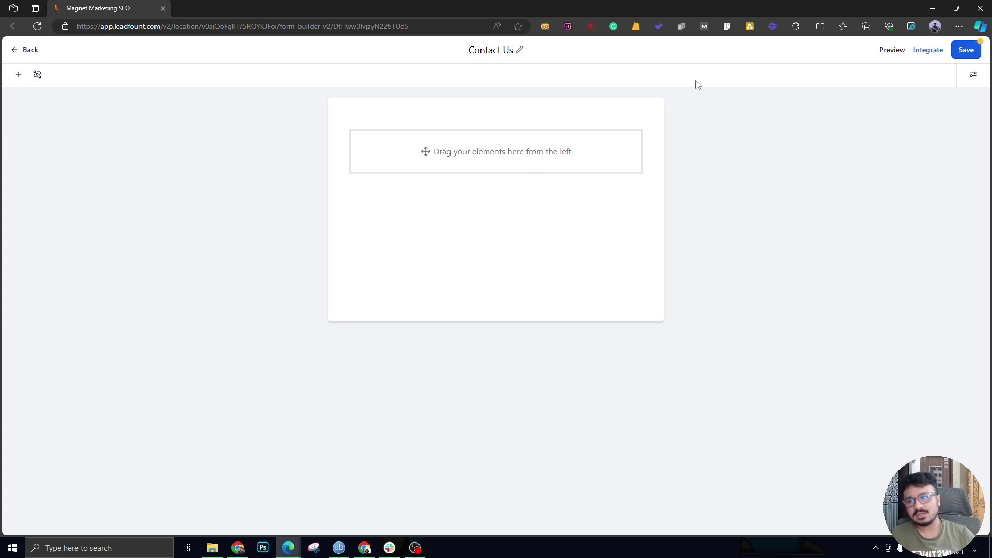
Add Full Name, Email and Phone fields and delete the extra terms checkbox.
left_click(19, 74)
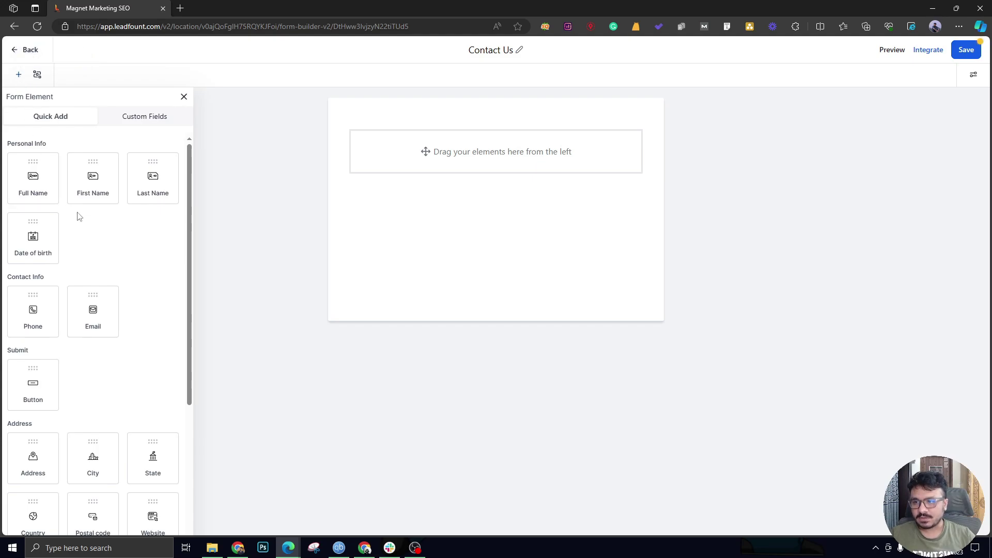
left_click_drag(42, 187, 465, 165)
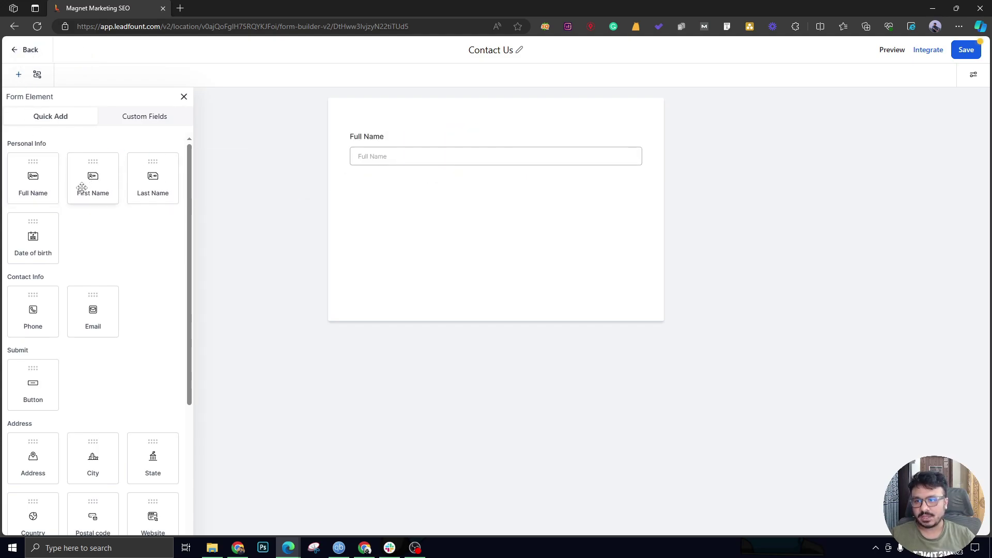
left_click_drag(73, 312, 432, 195)
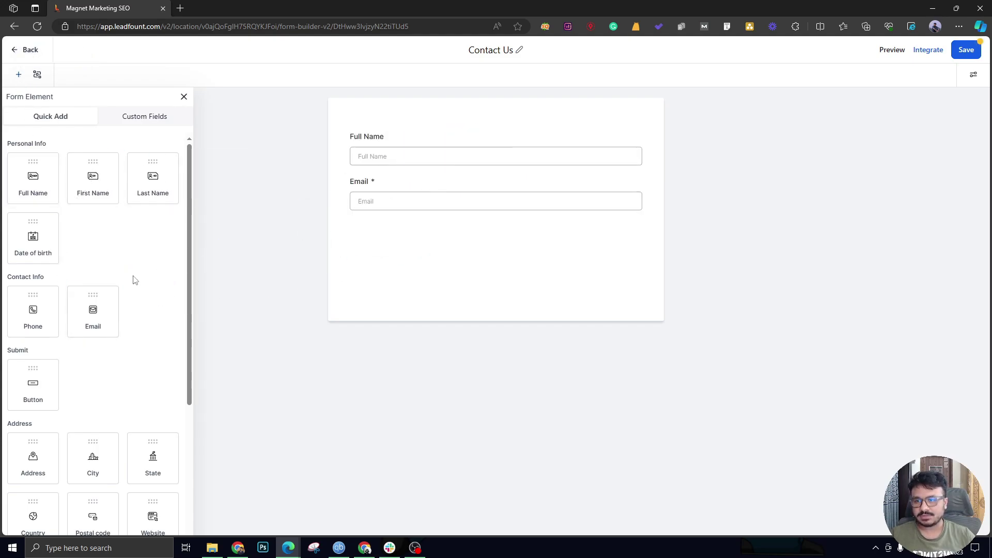
left_click_drag(55, 314, 485, 250)
mouse_move(392, 243)
left_mouse_down()
mouse_move(402, 195)
mouse_move(398, 237)
left_mouse_up()
left_click(610, 284)
left_click(642, 265)
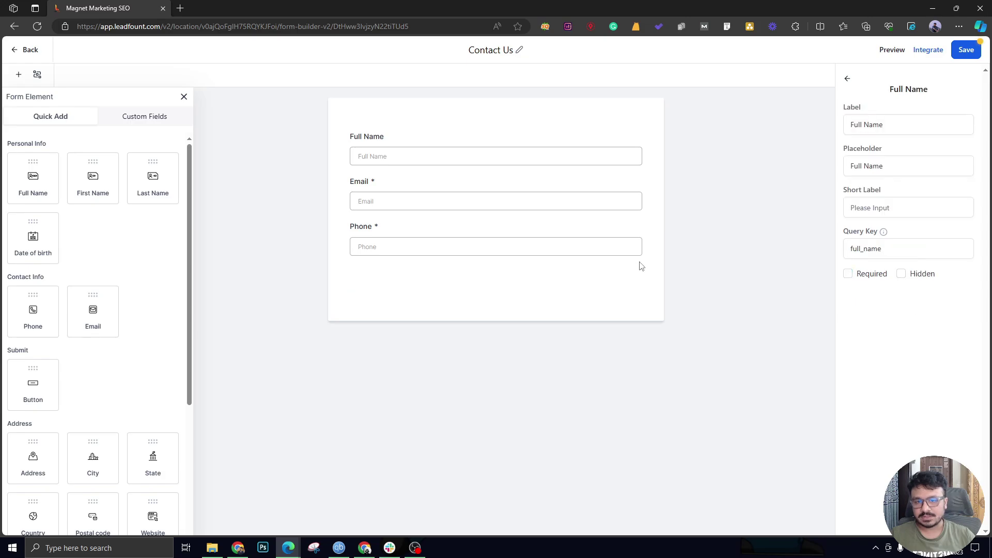
left_click(718, 240)
Add the 'What Service Do You Need?' custom field below Phone.
left_click(153, 120)
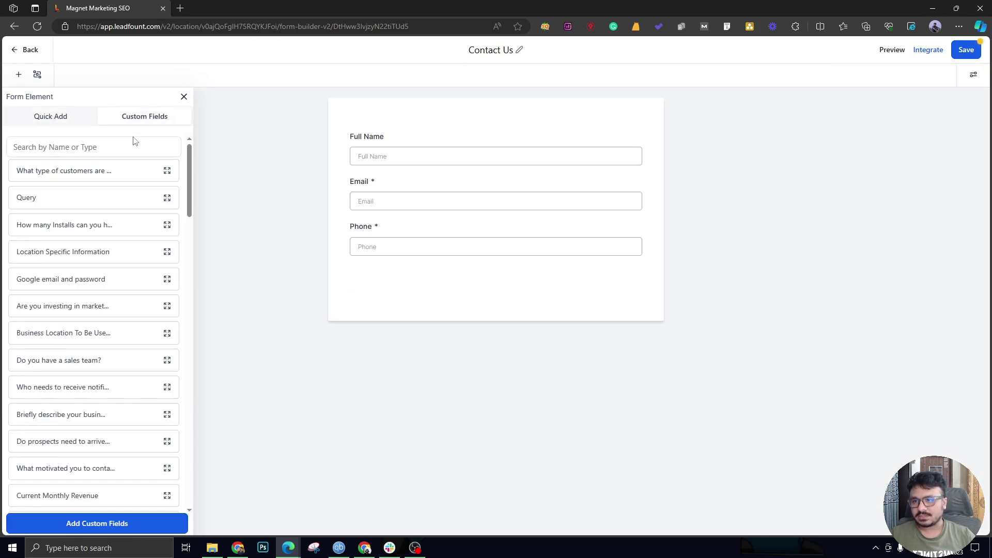
left_click(128, 145)
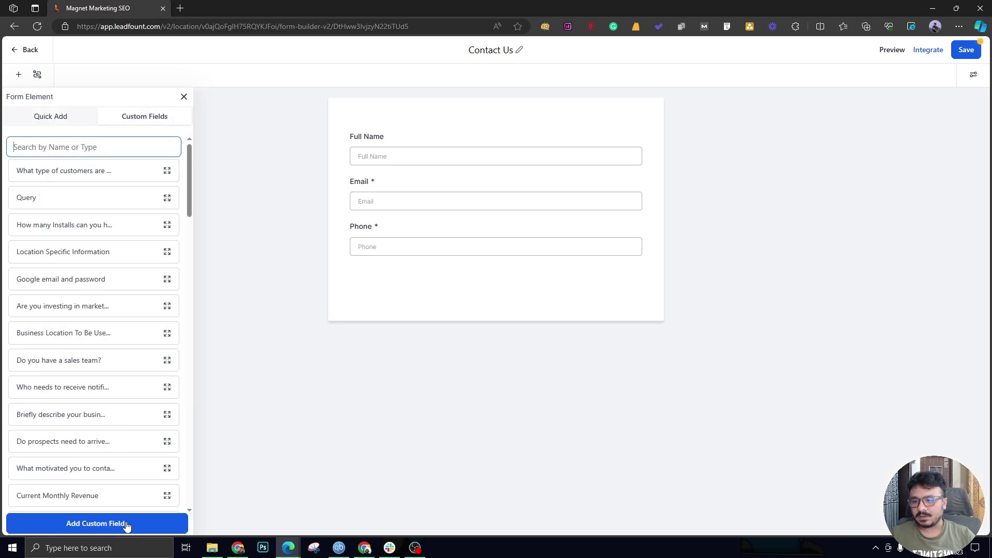
scroll(119, 361, "down", 10)
scroll(120, 326, "down", 10)
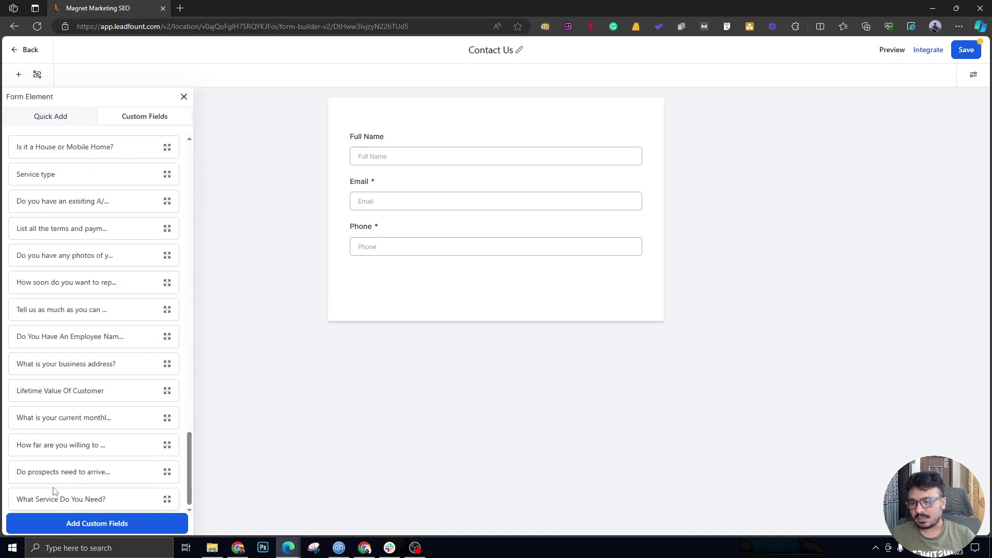
left_click_drag(54, 491, 411, 274)
left_click(401, 292)
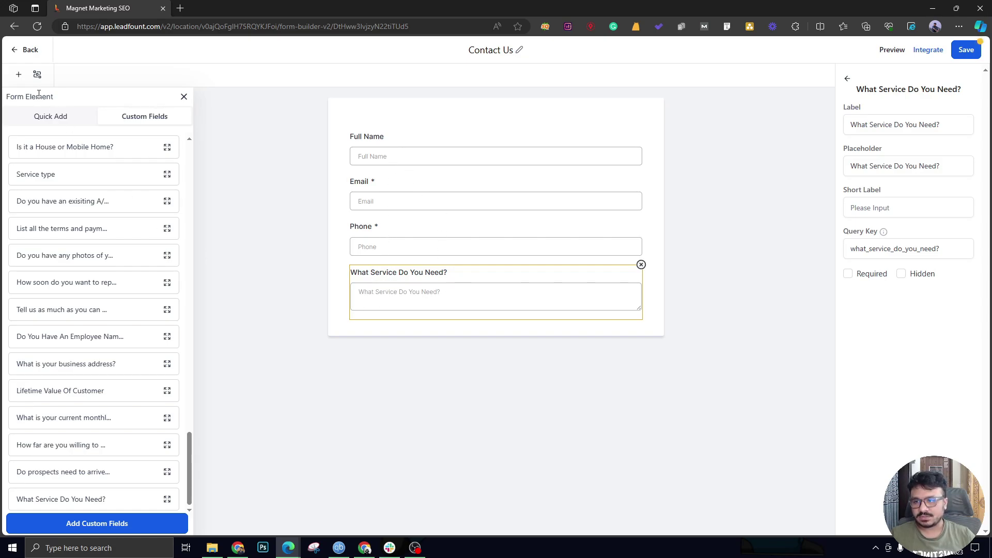
Make the Full Name field required.
left_click(51, 116)
left_click(476, 157)
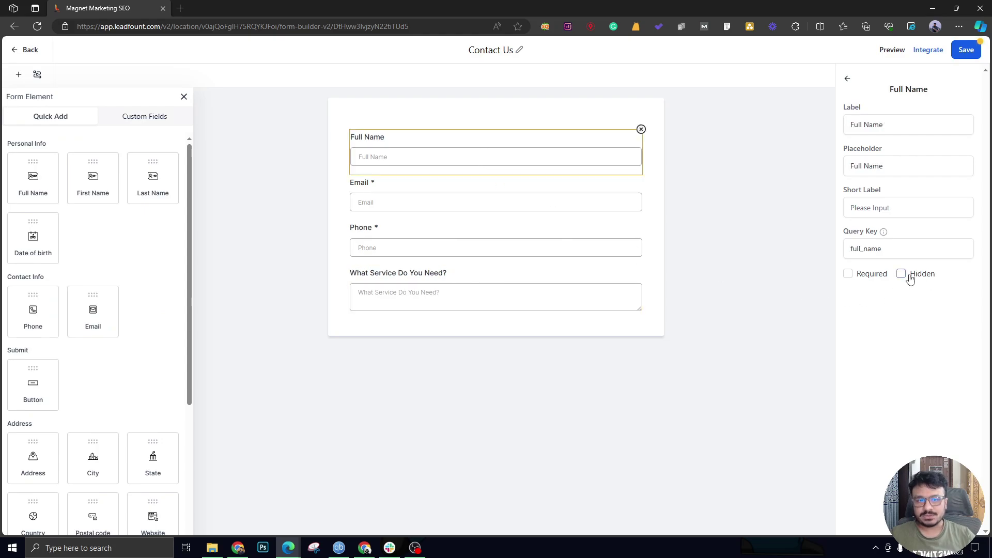
left_click(848, 274)
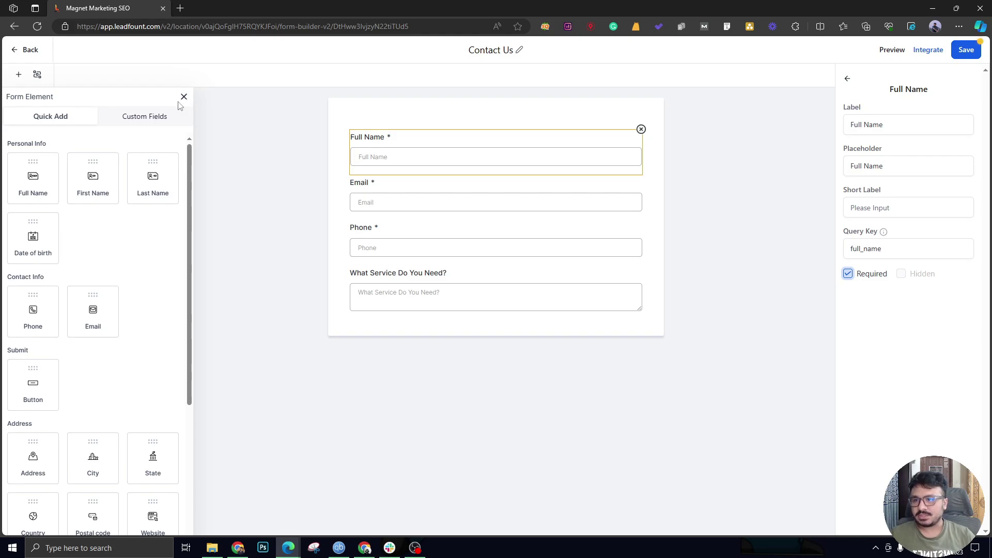
Add a button below the service question with text SUBMIT and no sub text.
left_click_drag(37, 388, 450, 321)
left_click_drag(385, 281, 393, 333)
left_click(392, 335)
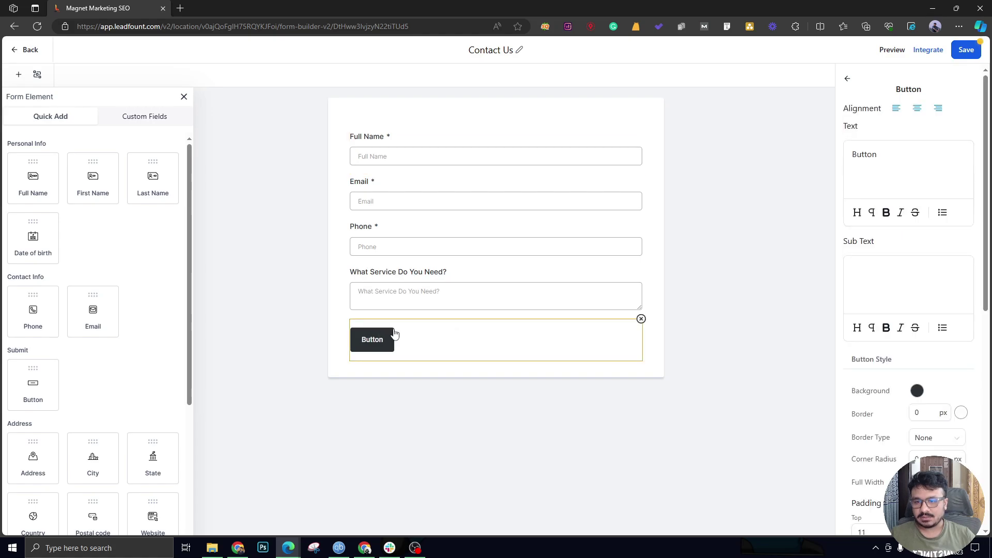
double_click(887, 154)
type("SUBMIT")
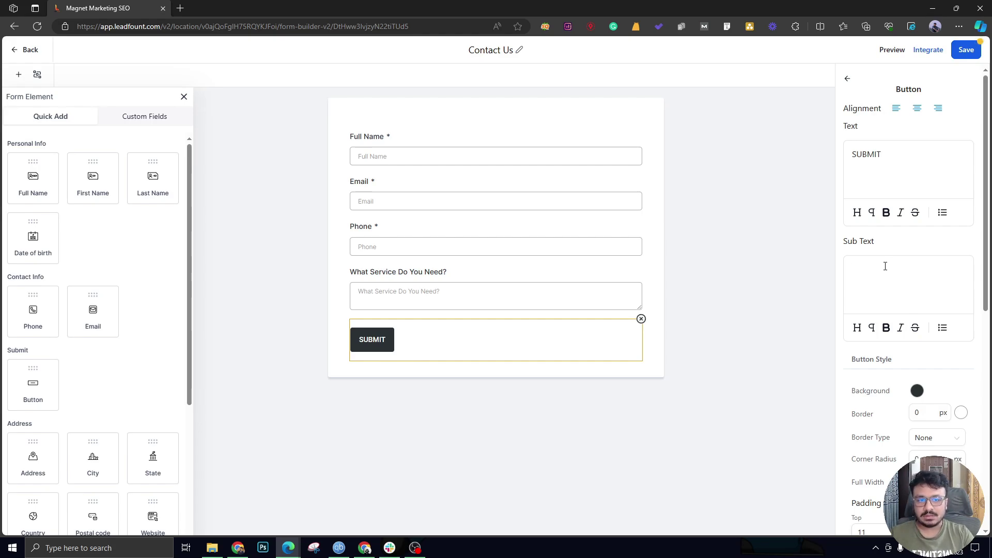
type("GET A FREE CONSULTATION")
key("ctrl+a")
key("BackSpace")
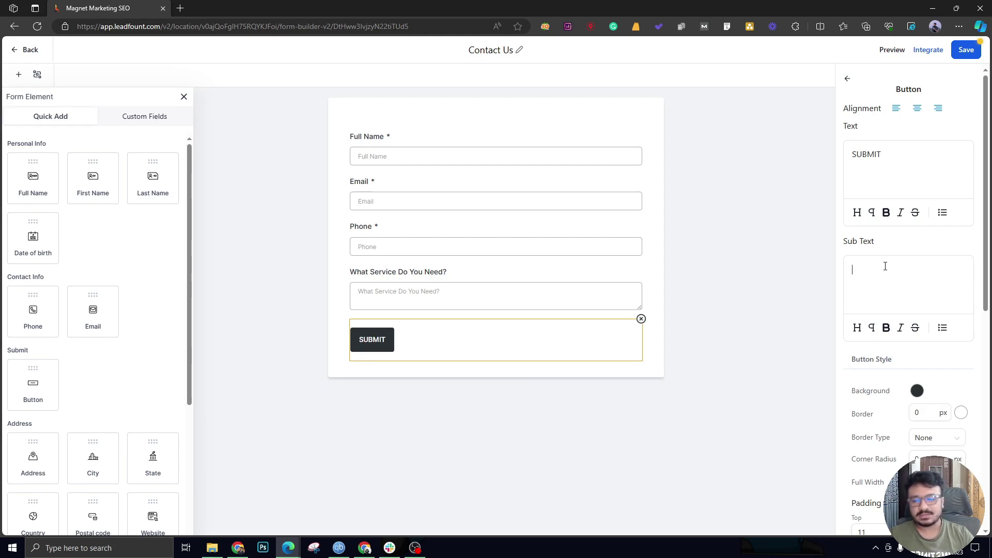
Set the SUBMIT button background colour to pure red (#FF0000).
left_click(917, 390)
left_click_drag(893, 342, 838, 349)
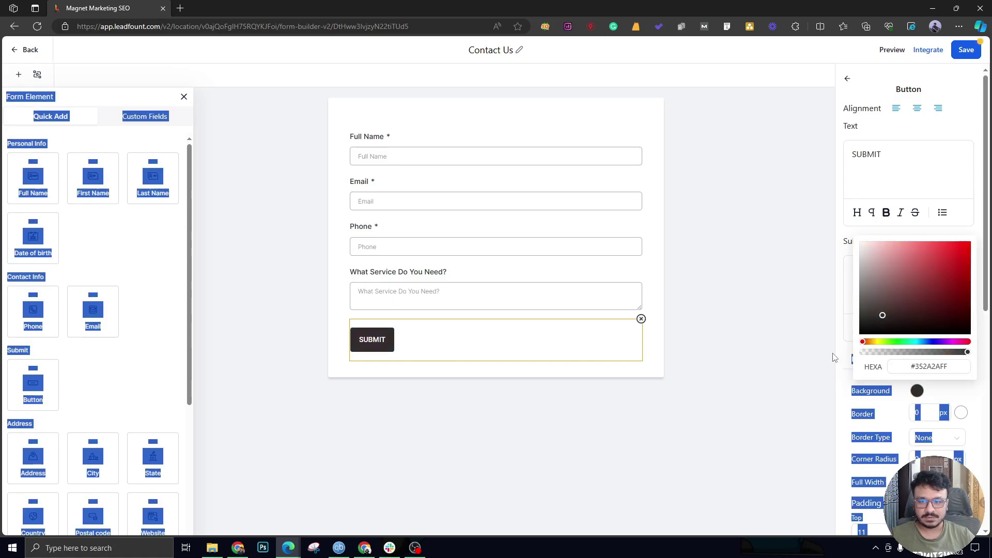
left_click(897, 342)
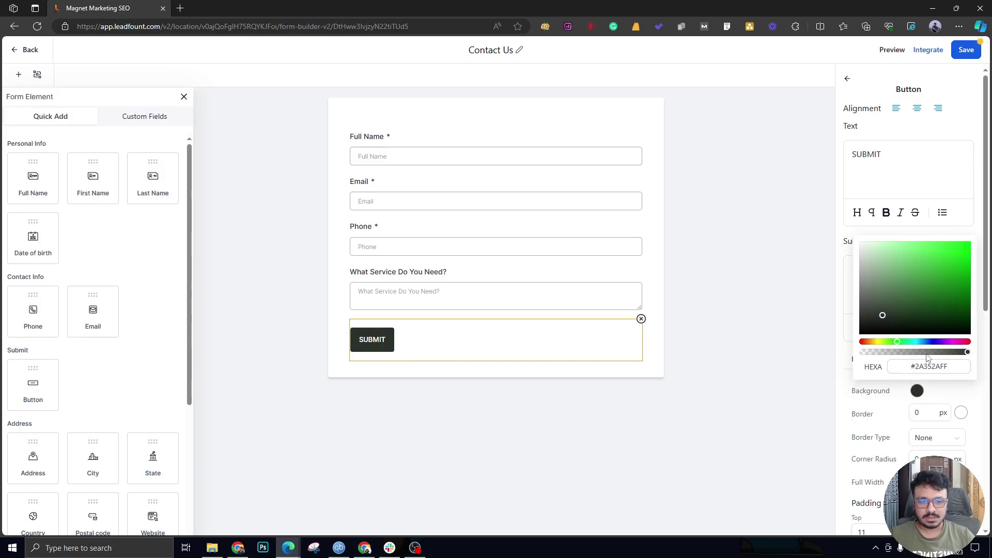
left_click_drag(931, 342, 862, 344)
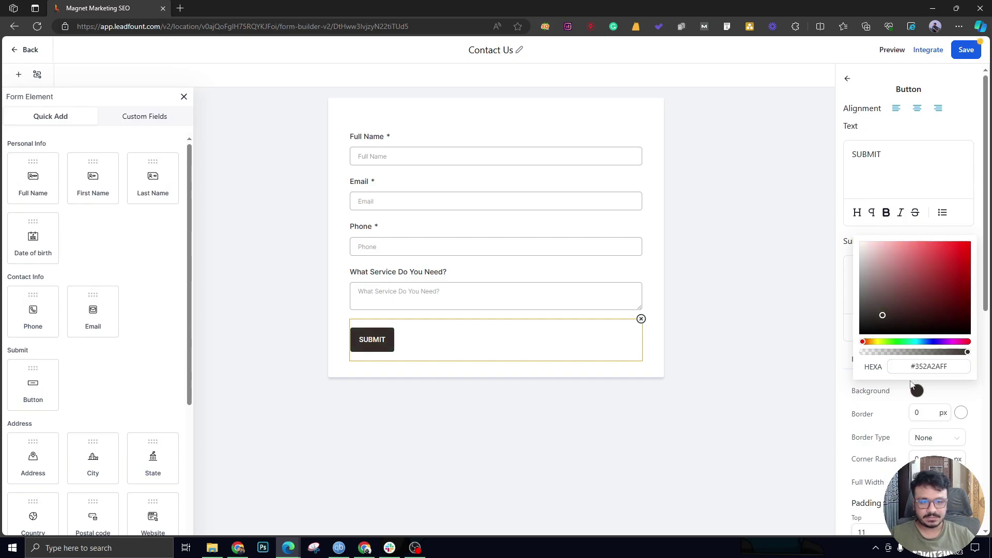
left_click_drag(925, 323, 974, 230)
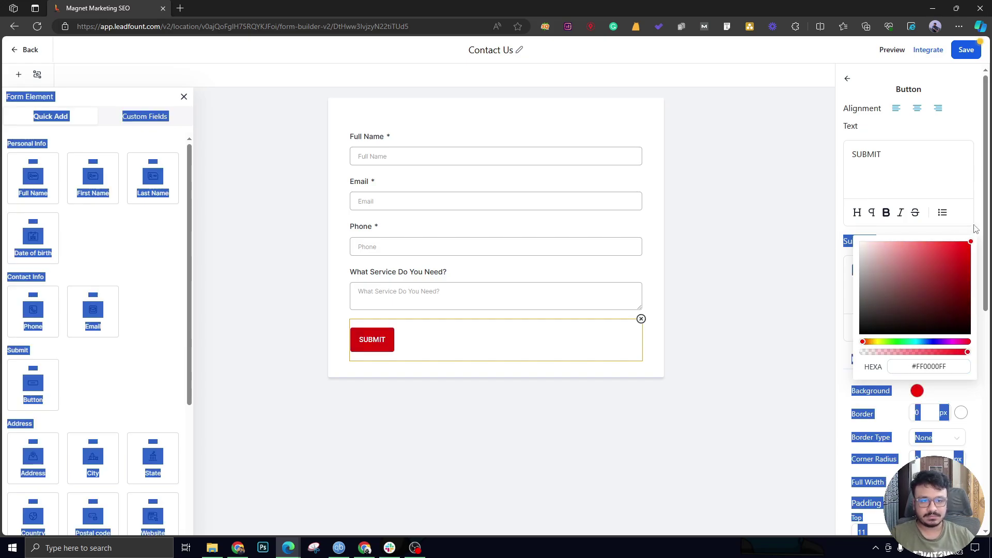
left_click(954, 394)
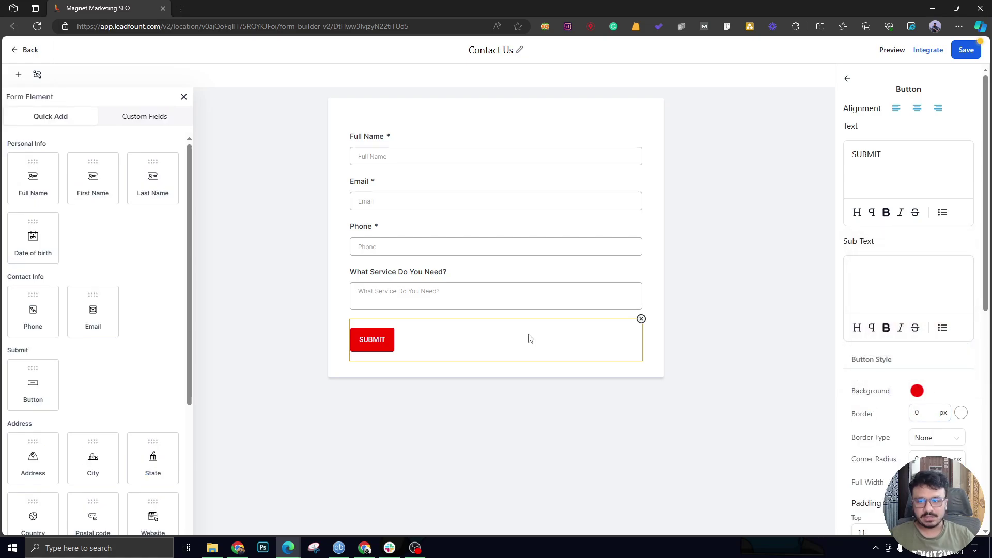
Make the SUBMIT button full width with 14 px top padding.
left_click(917, 481)
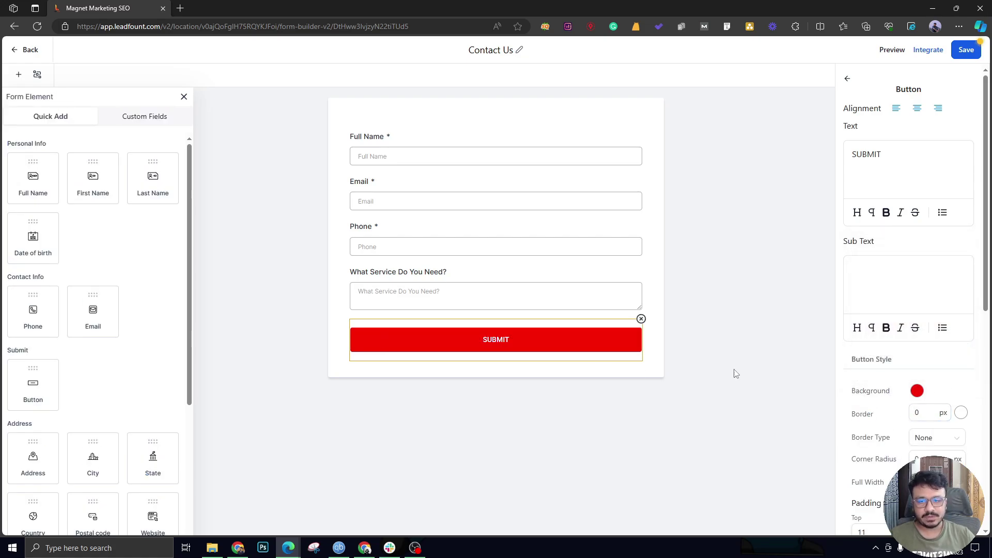
scroll(873, 418, "down", 4)
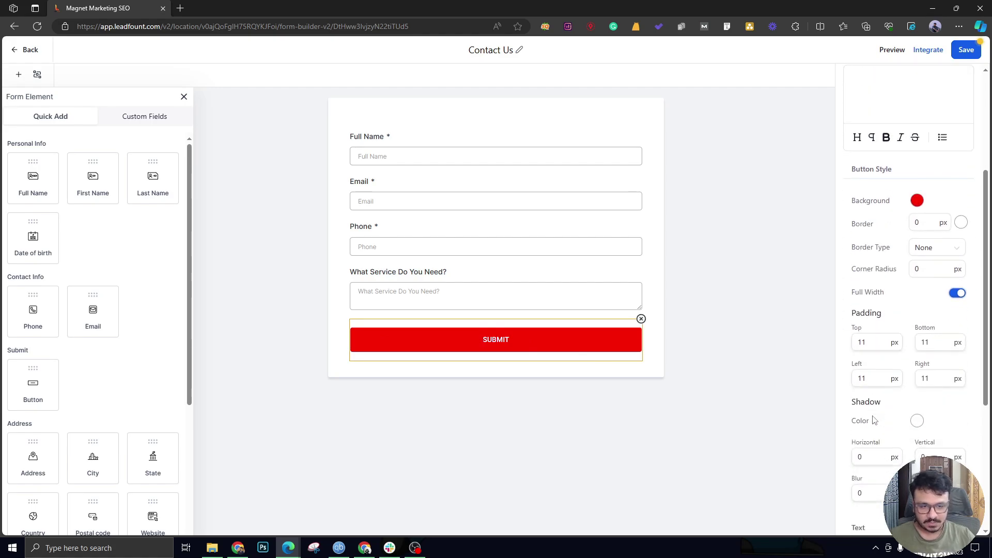
scroll(874, 419, "up", 3)
left_click(868, 461)
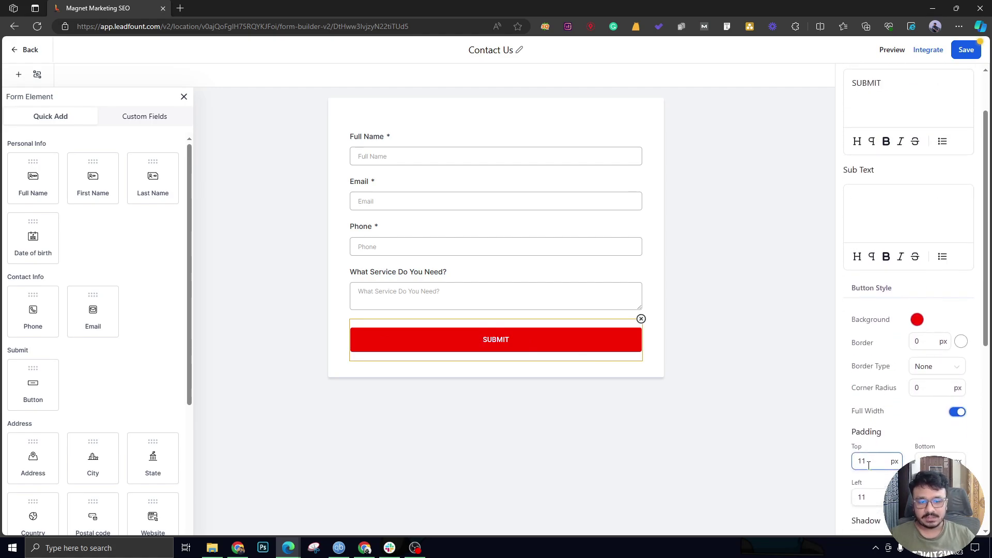
double_click(868, 463)
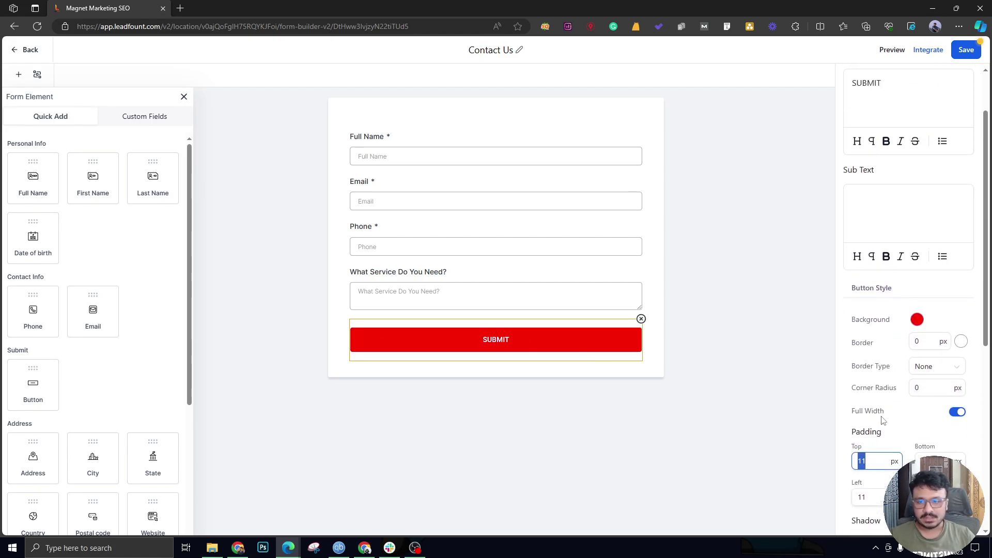
type("14")
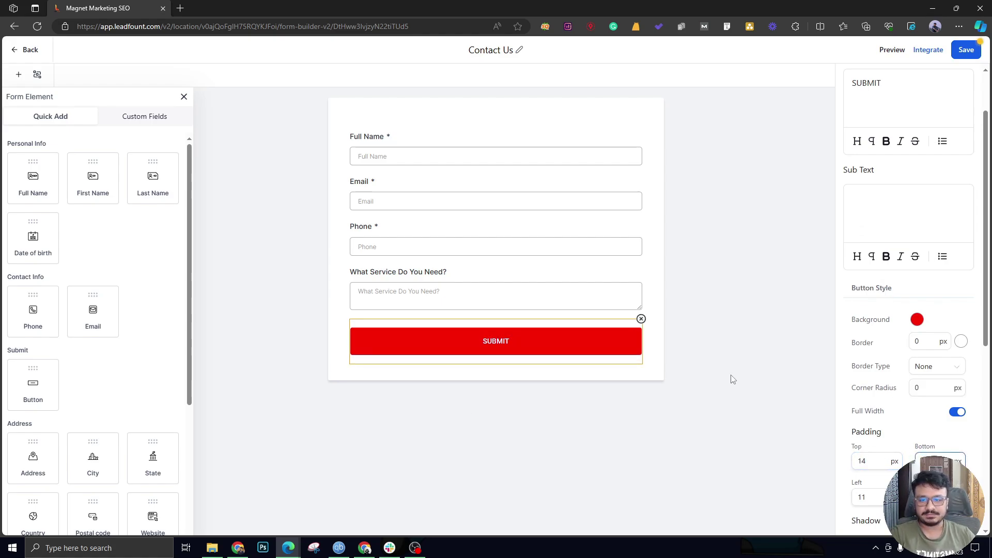
left_click(726, 370)
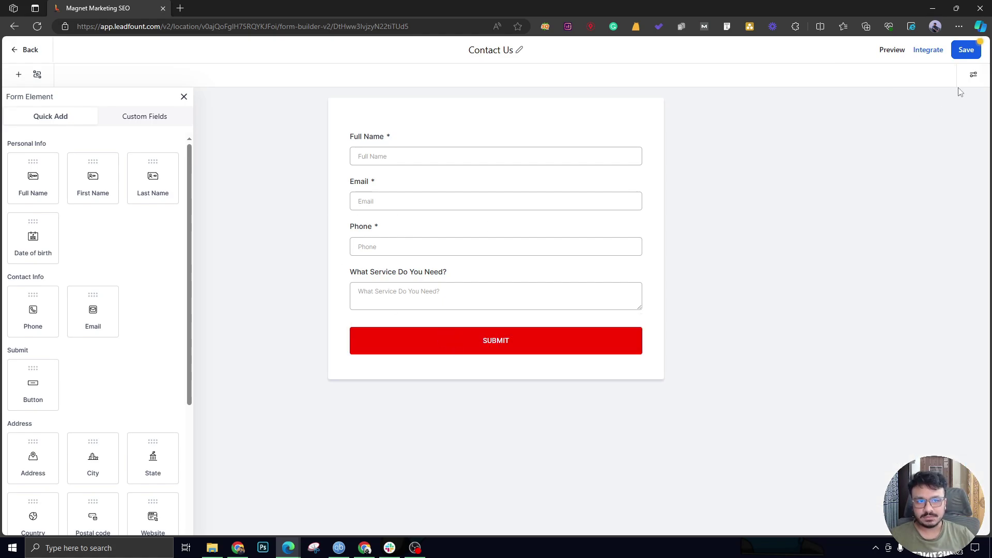
Open the form styles and browse the Themes gallery without applying any theme.
left_click(976, 79)
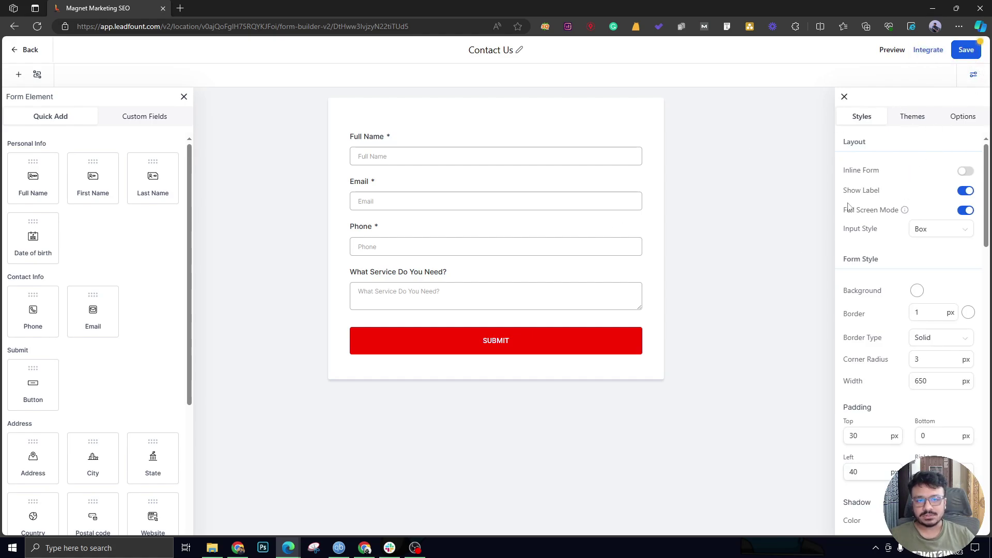
left_click(900, 119)
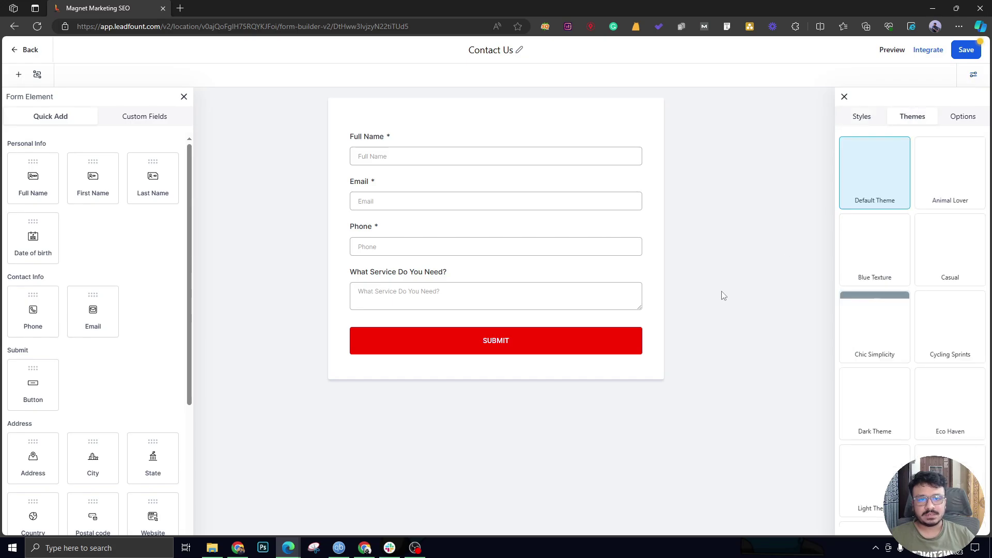
scroll(863, 280, "down", 7)
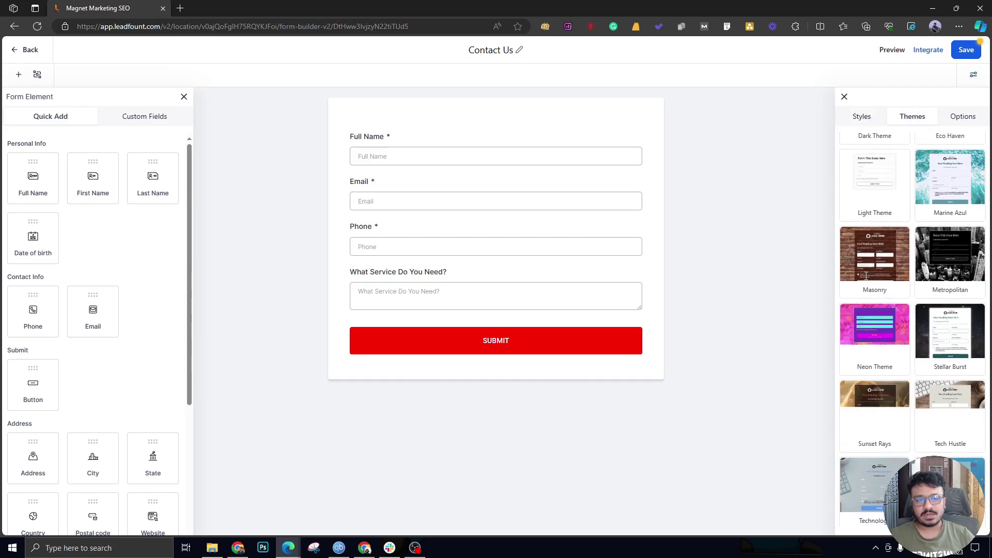
scroll(863, 280, "up", 7)
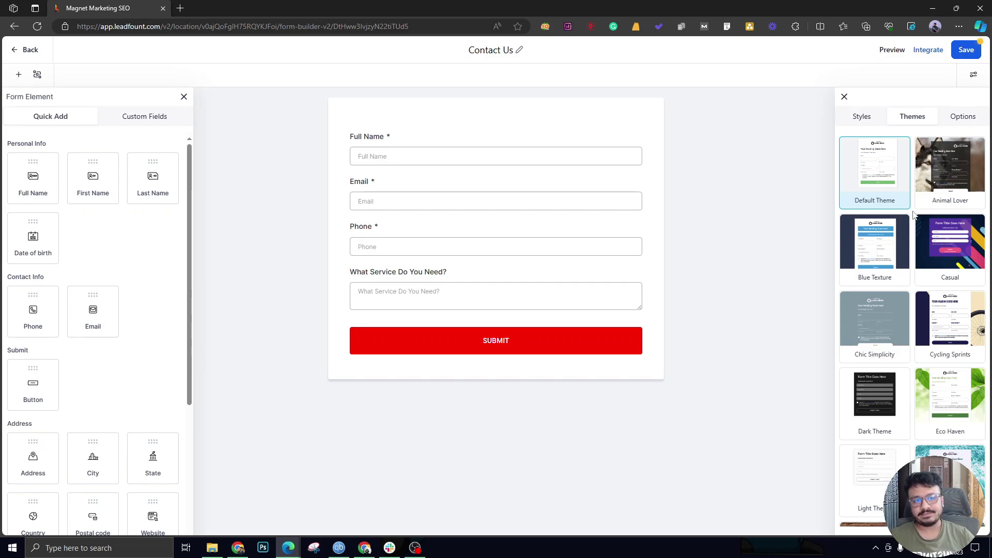
mouse_move(909, 219)
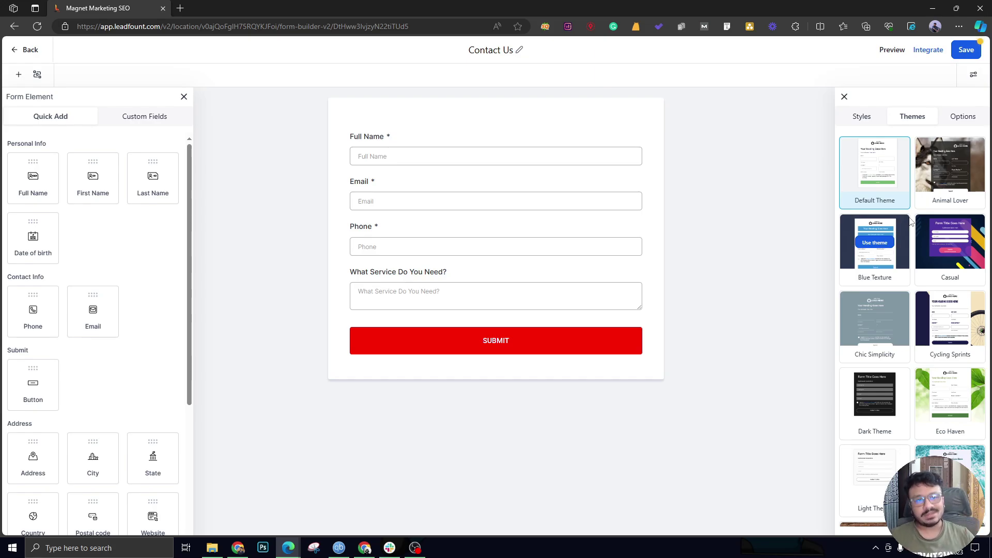
mouse_move(927, 312)
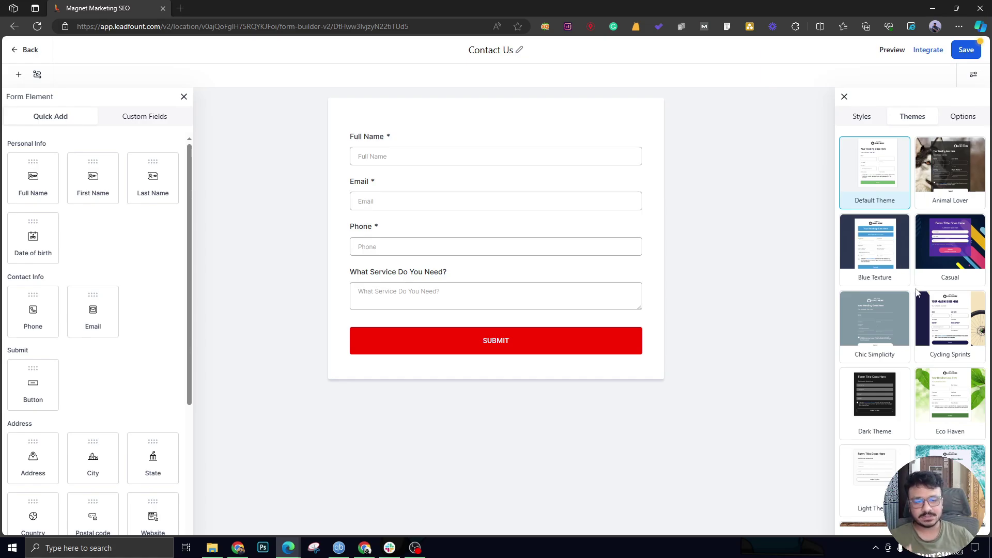
scroll(888, 223, "down", 3)
scroll(894, 152, "up", 3)
Turn off Show Label and change the Input Style from Box to Line.
left_click(870, 121)
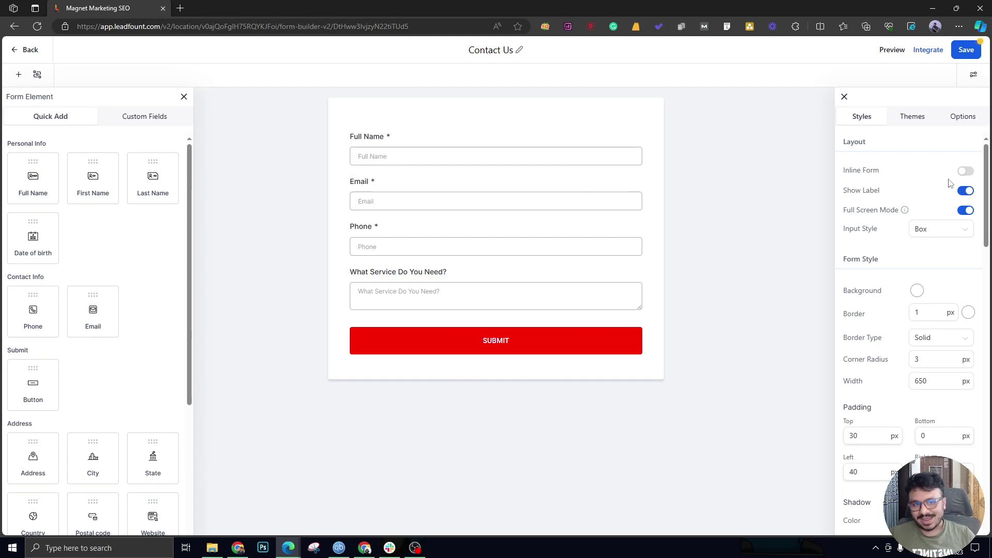
left_click(965, 191)
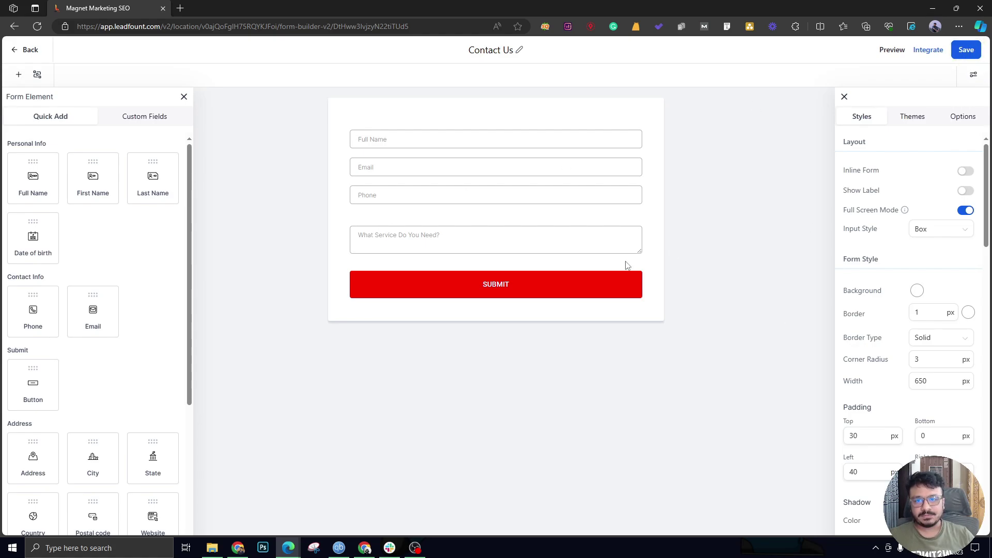
left_click(932, 236)
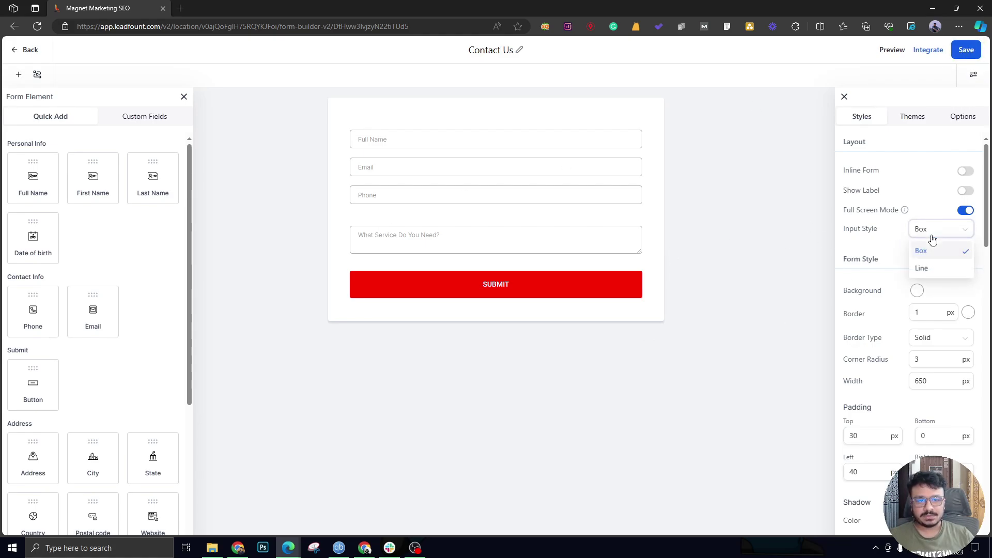
left_click(924, 275)
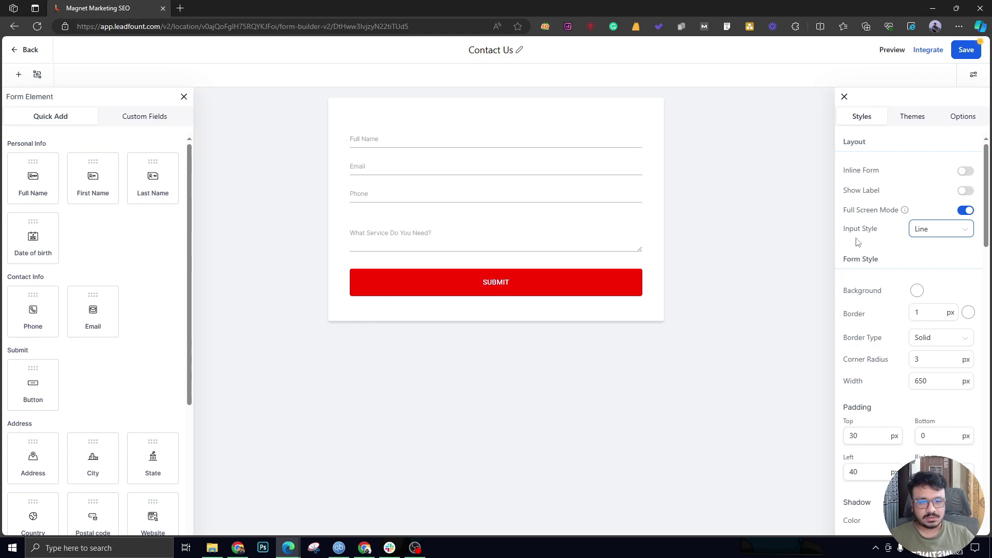
left_click(930, 236)
left_click(930, 236)
scroll(920, 408, "down", 2)
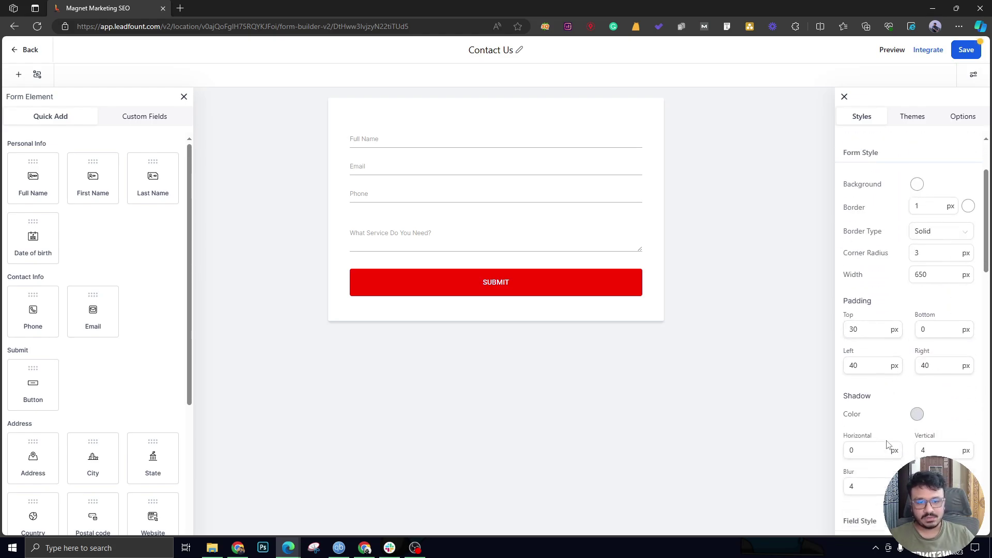
Scroll the form style settings down to the field width and padding values.
scroll(863, 328, "down", 3)
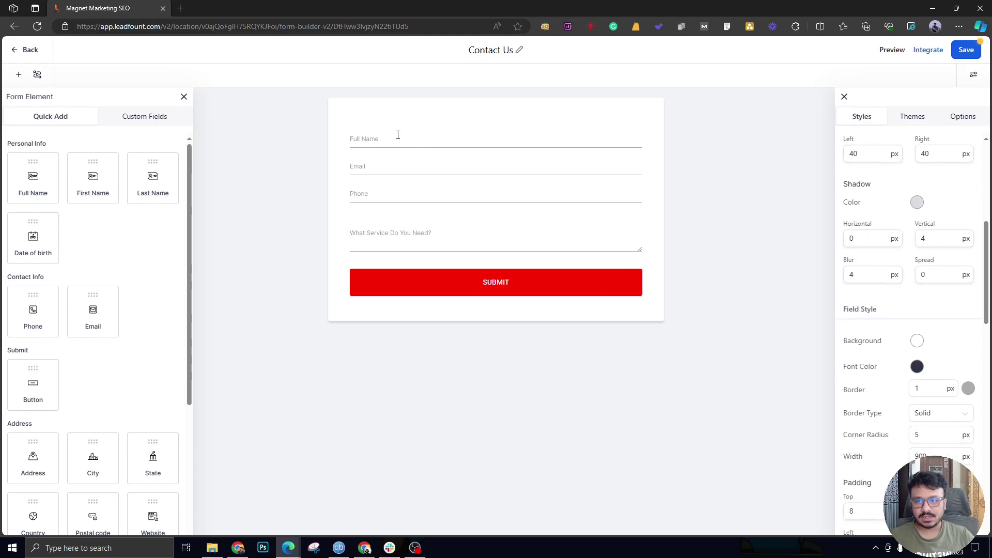
left_click(356, 145)
left_click(317, 157)
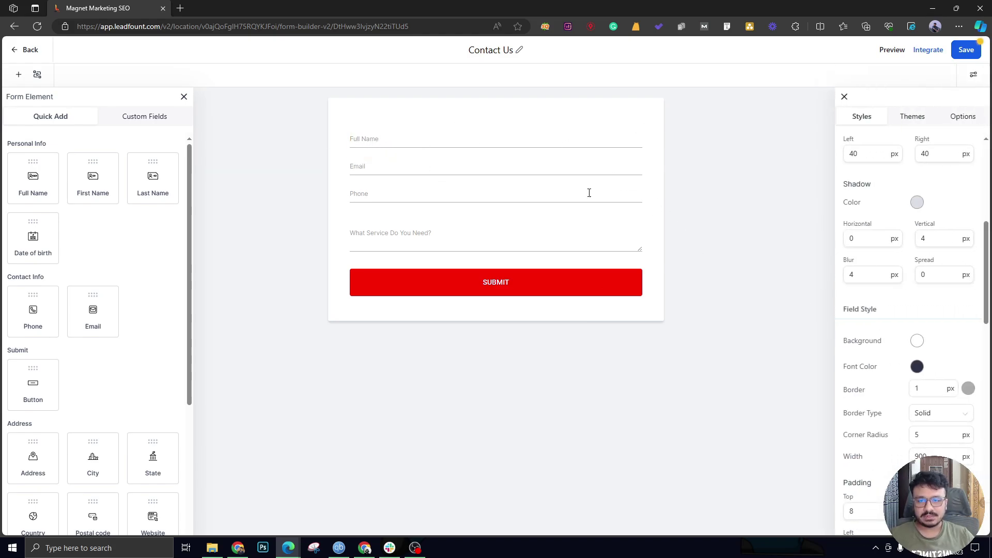
scroll(883, 361, "down", 6)
scroll(886, 367, "down", 5)
scroll(878, 397, "up", 10)
scroll(877, 398, "down", 8)
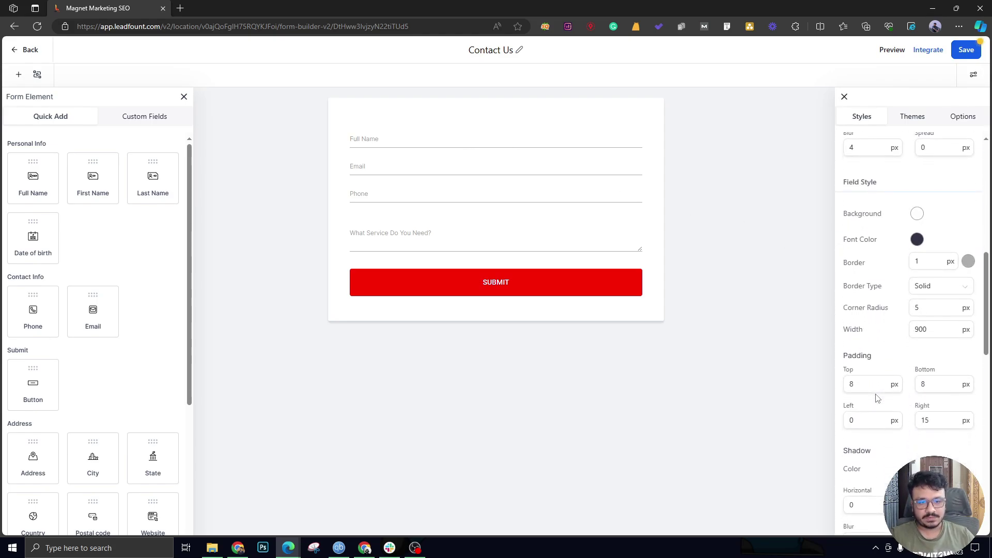
scroll(876, 397, "down", 5)
scroll(889, 351, "up", 10)
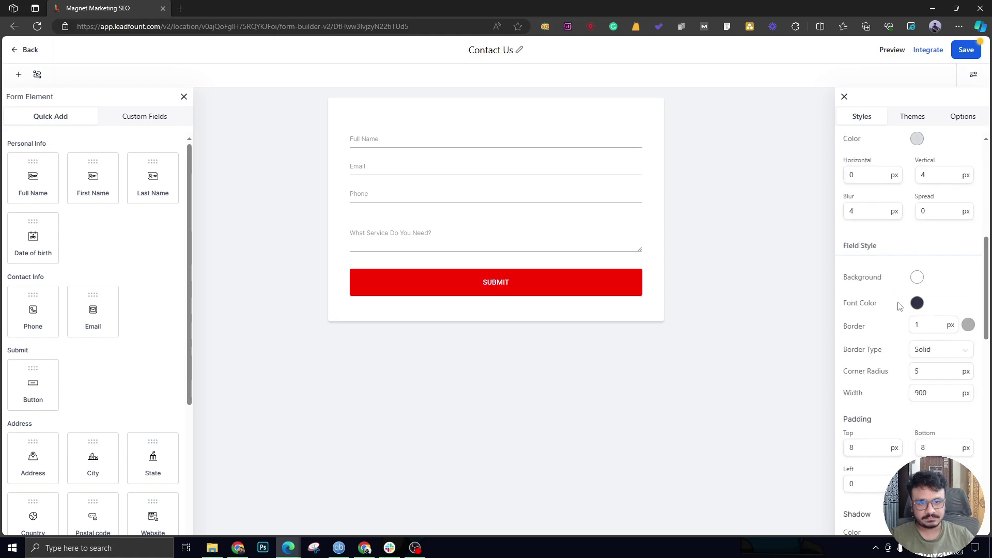
left_click(923, 395)
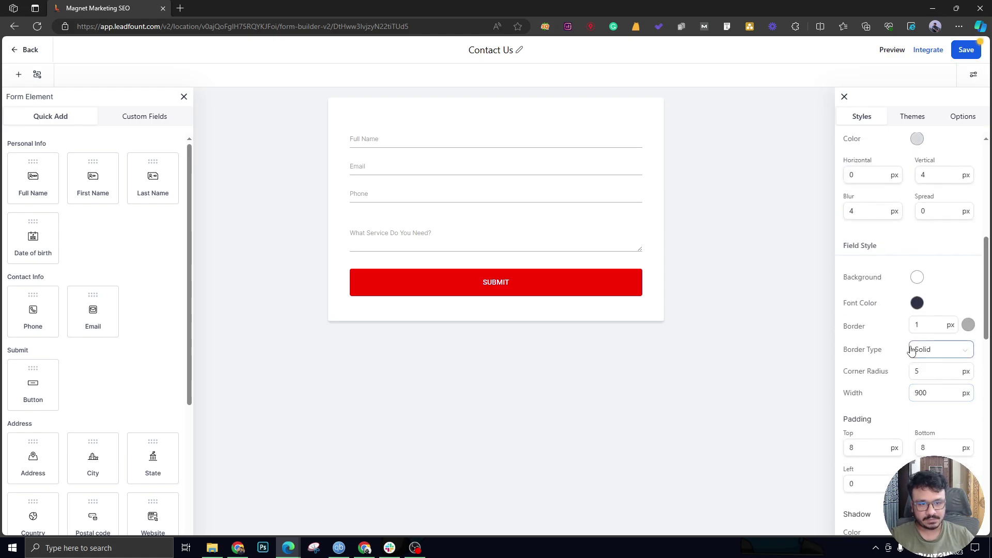
scroll(899, 330, "down", 1)
Set the field padding to 14 px top, 14 px bottom and 6 px left.
left_click(852, 384)
double_click(851, 383)
type("14")
left_click(926, 384)
double_click(926, 385)
type("14")
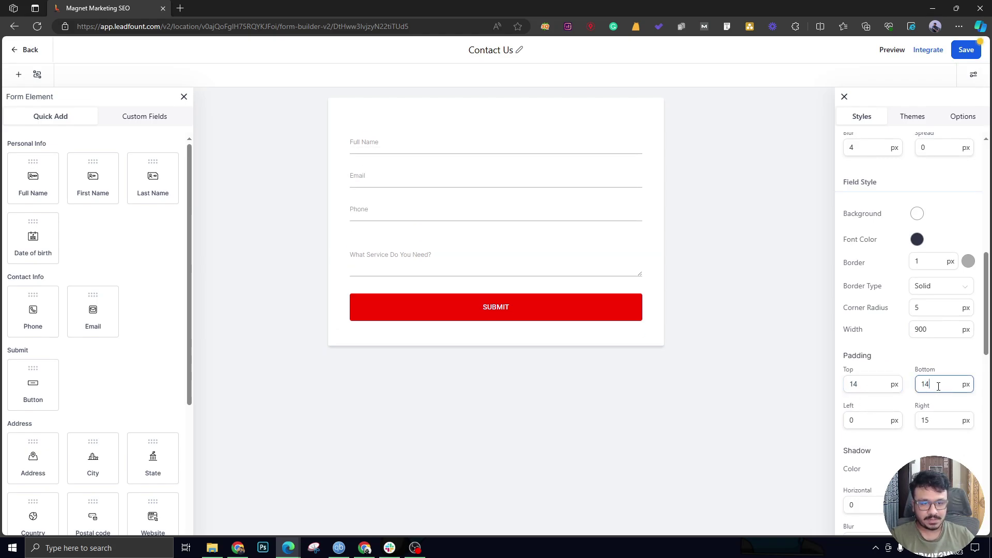
double_click(851, 420)
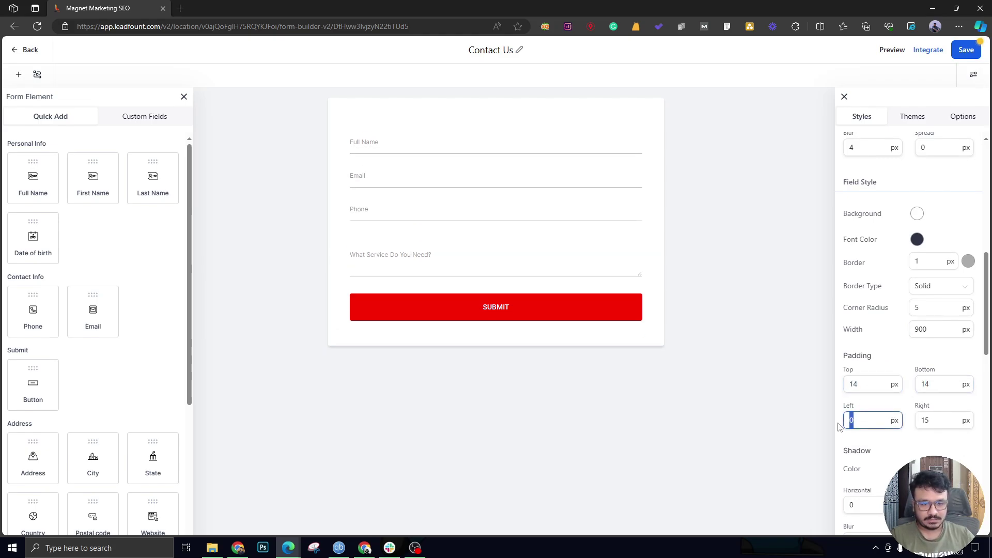
type("15")
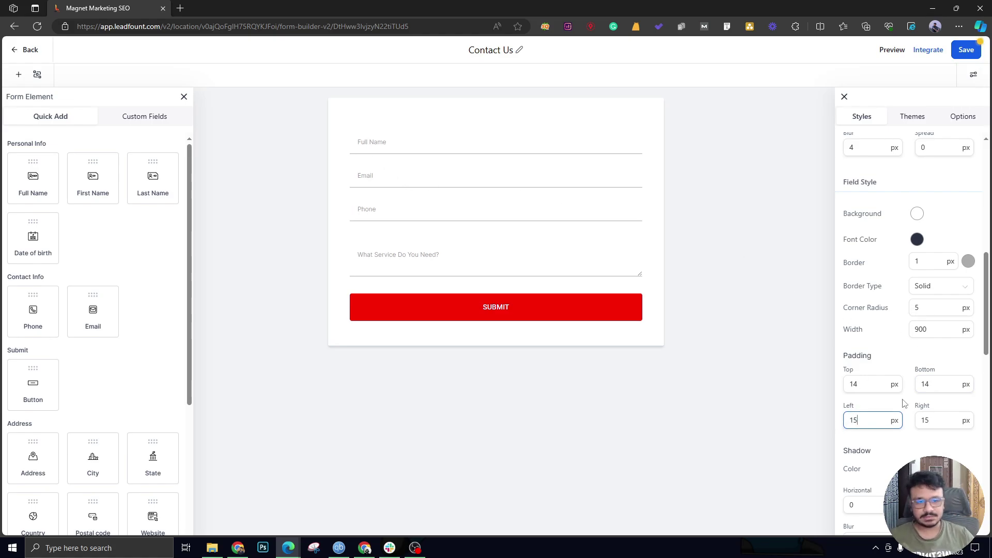
left_click_drag(862, 418, 818, 422)
type("6")
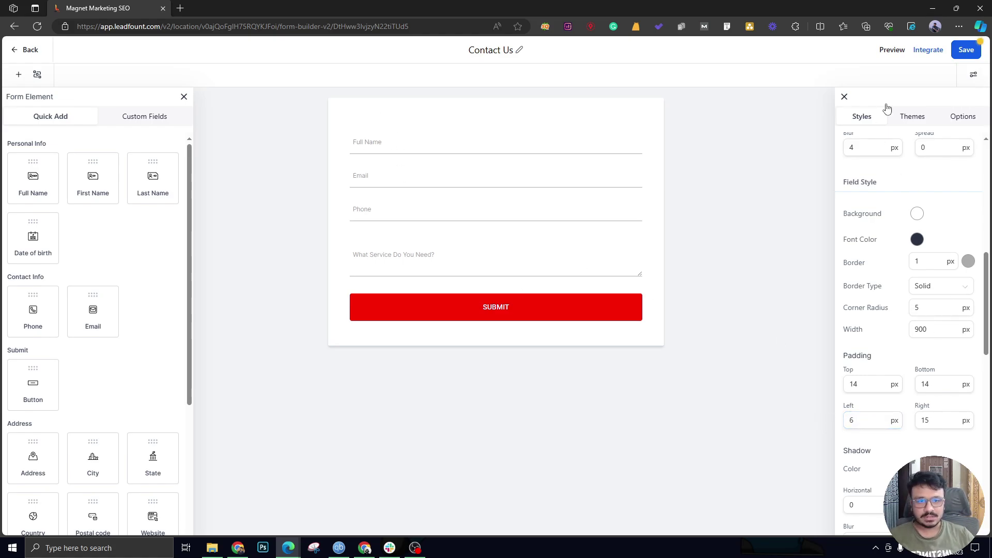
scroll(928, 400, "down", 4)
scroll(928, 400, "up", 10)
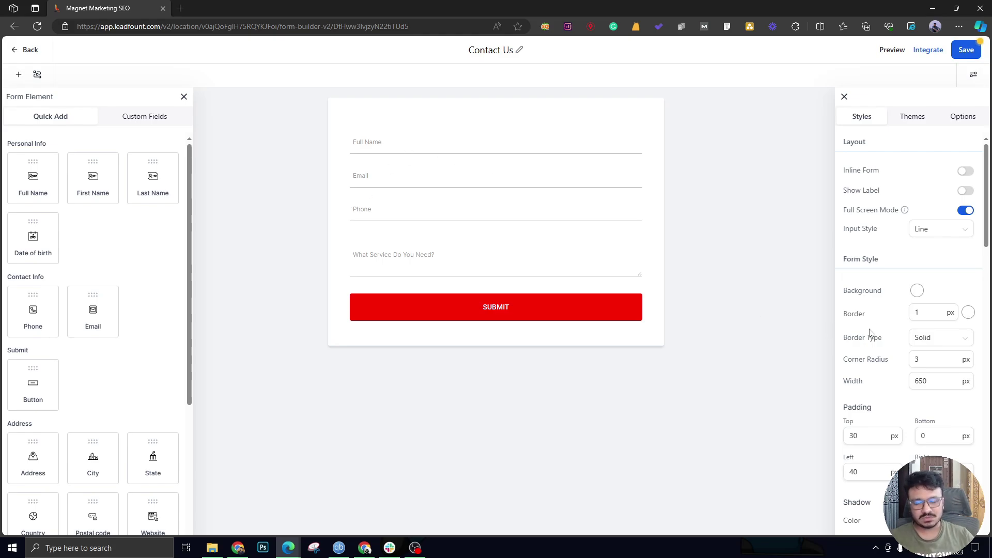
scroll(869, 331, "down", 4)
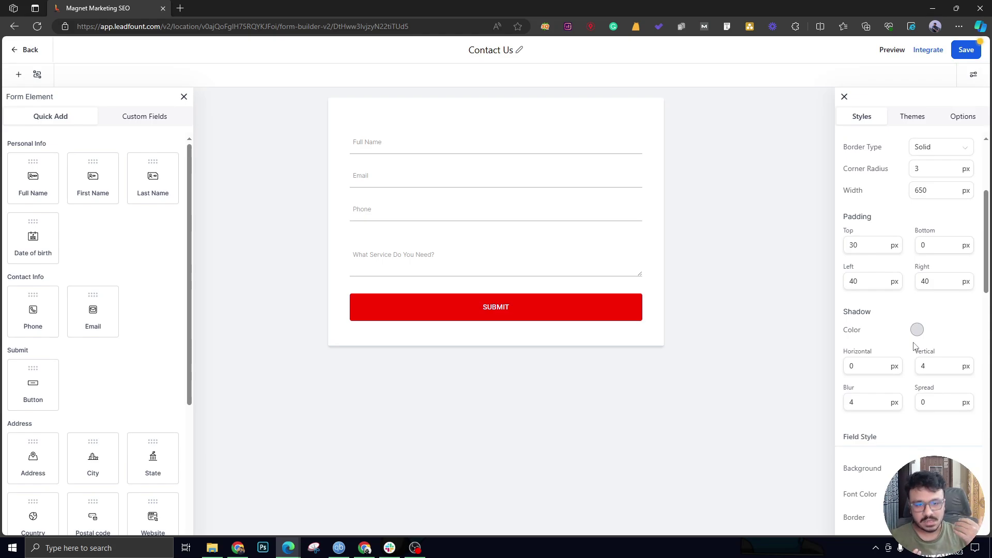
scroll(914, 345, "up", 4)
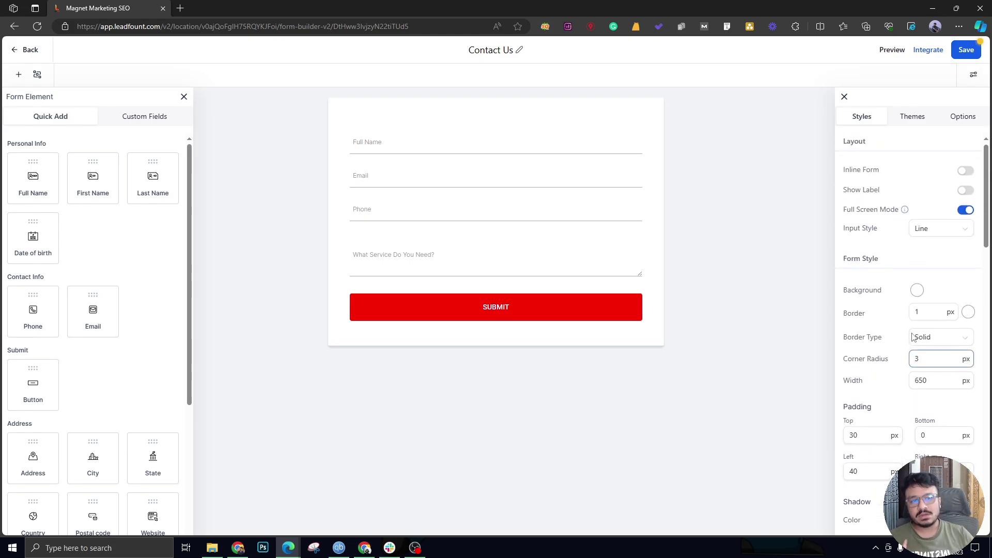
scroll(912, 334, "down", 7)
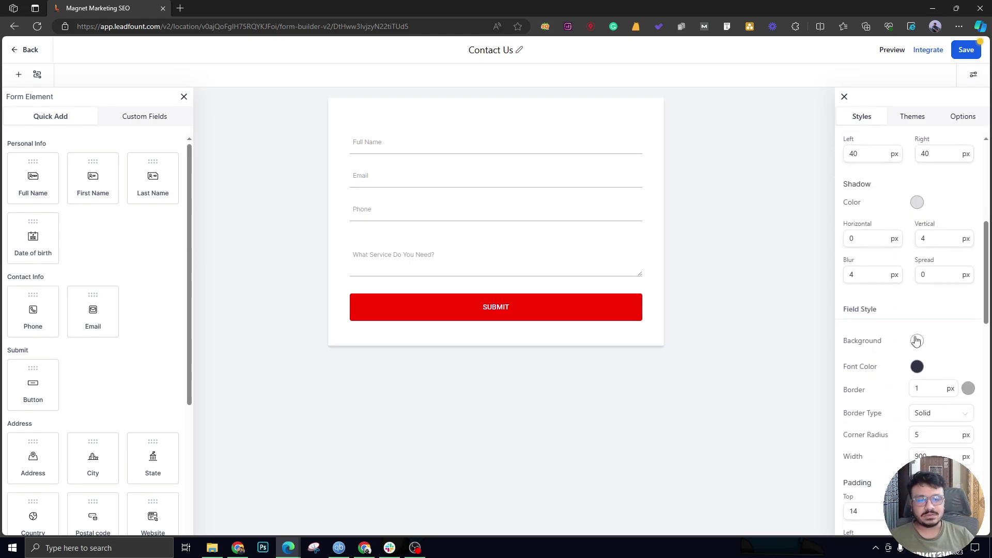
scroll(895, 334, "down", 6)
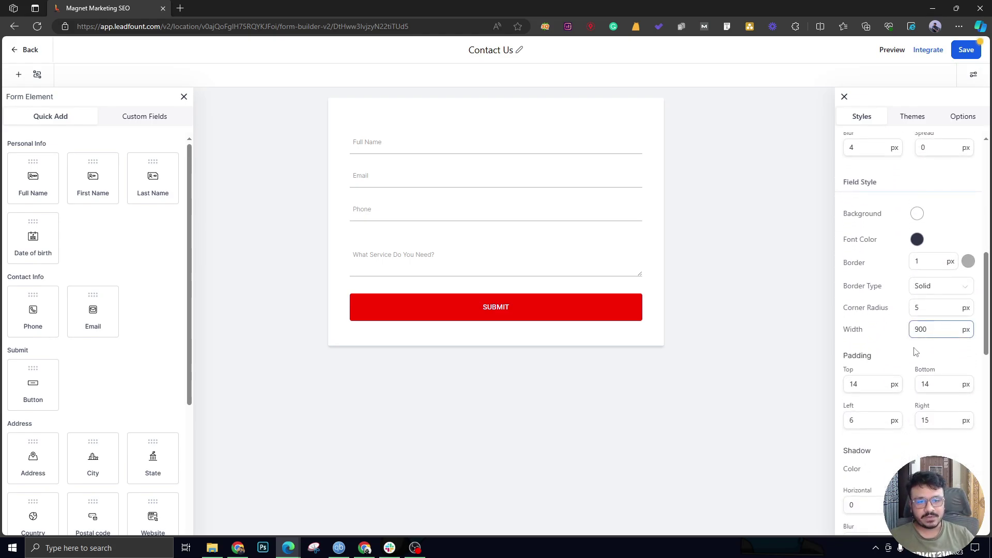
scroll(895, 393, "up", 13)
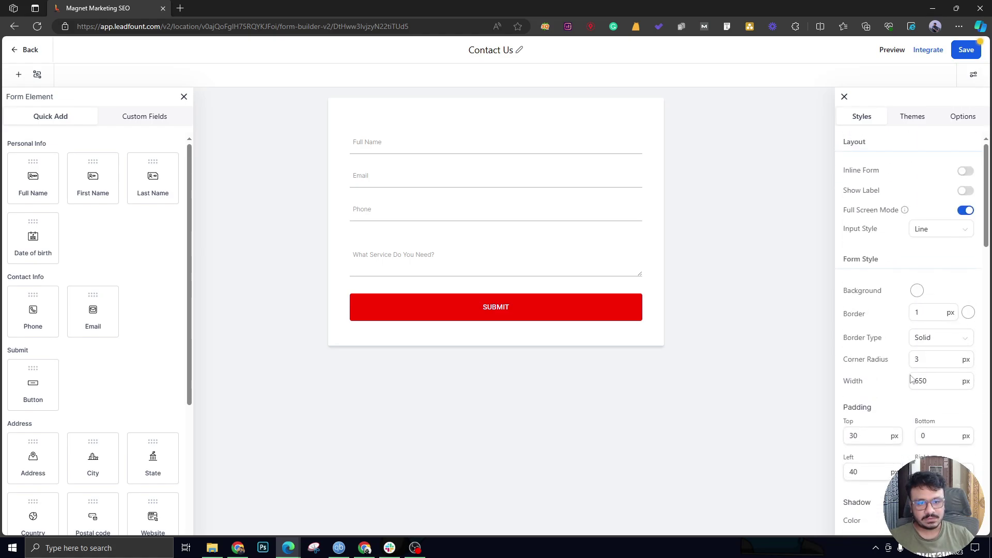
scroll(908, 292, "down", 10)
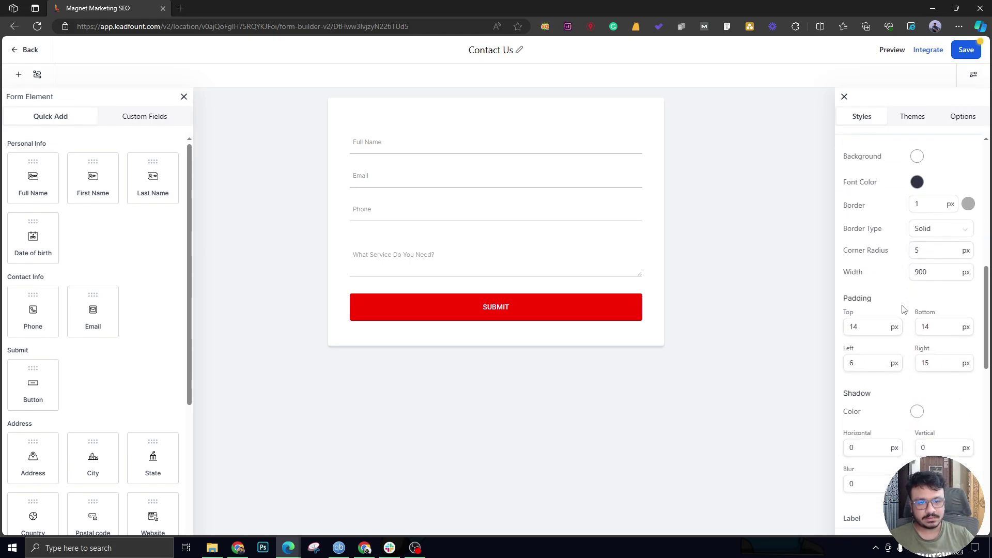
scroll(902, 309, "down", 2)
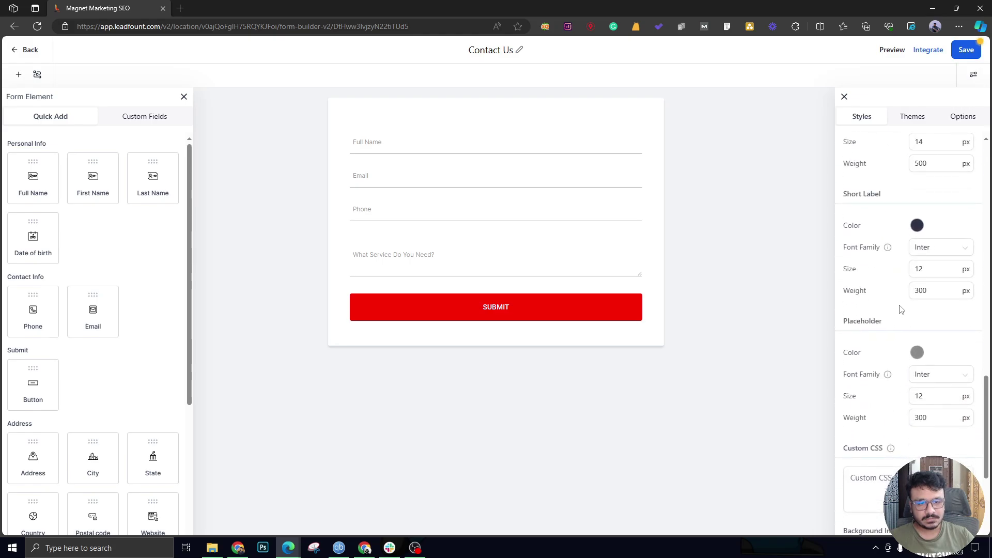
left_click(932, 377)
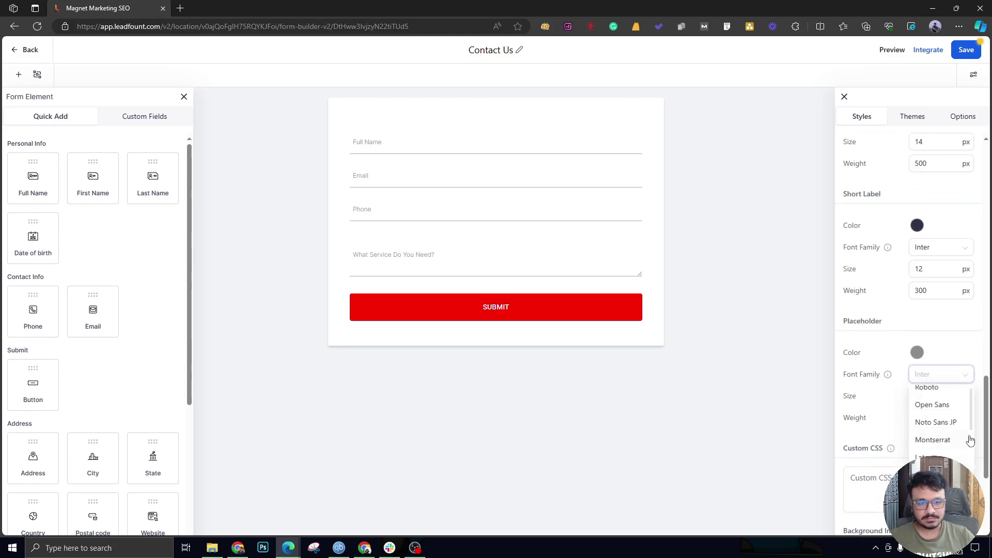
left_click(932, 475)
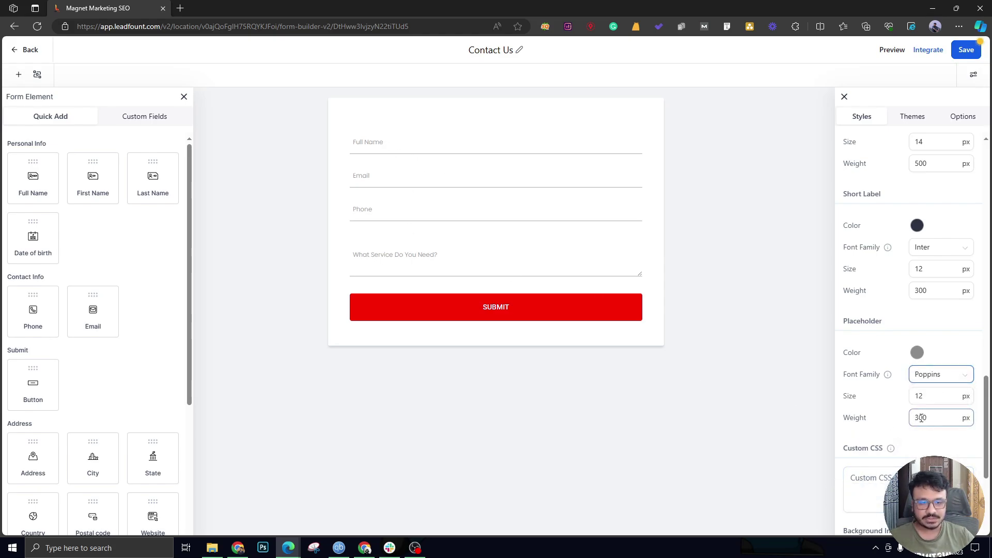
left_click(920, 396)
type("16")
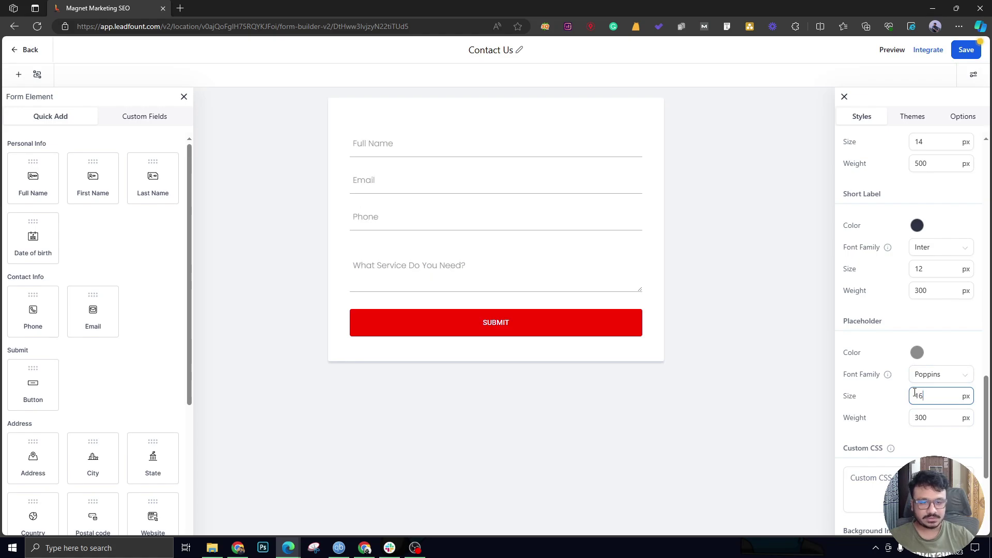
double_click(928, 397)
type("14")
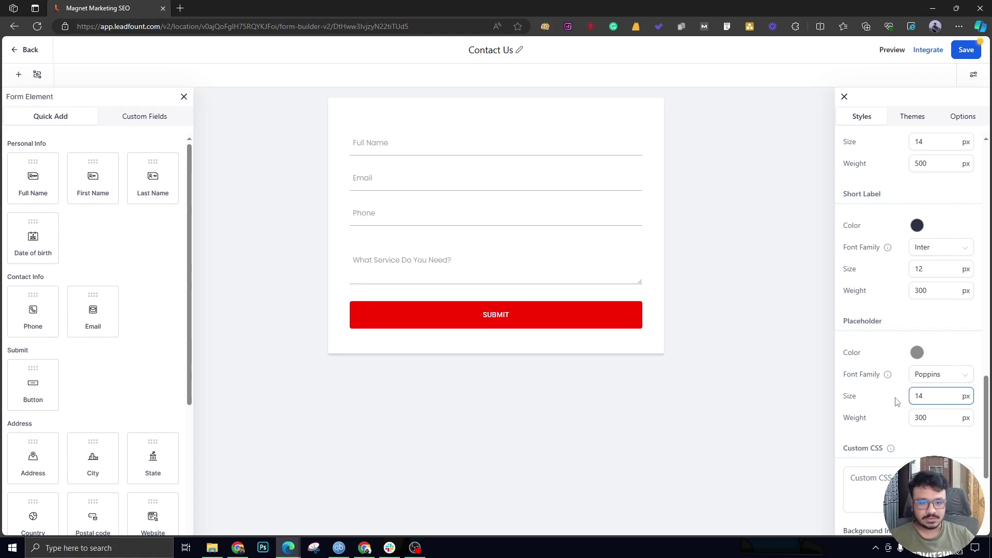
left_click(927, 419)
left_click_drag(920, 416, 891, 422)
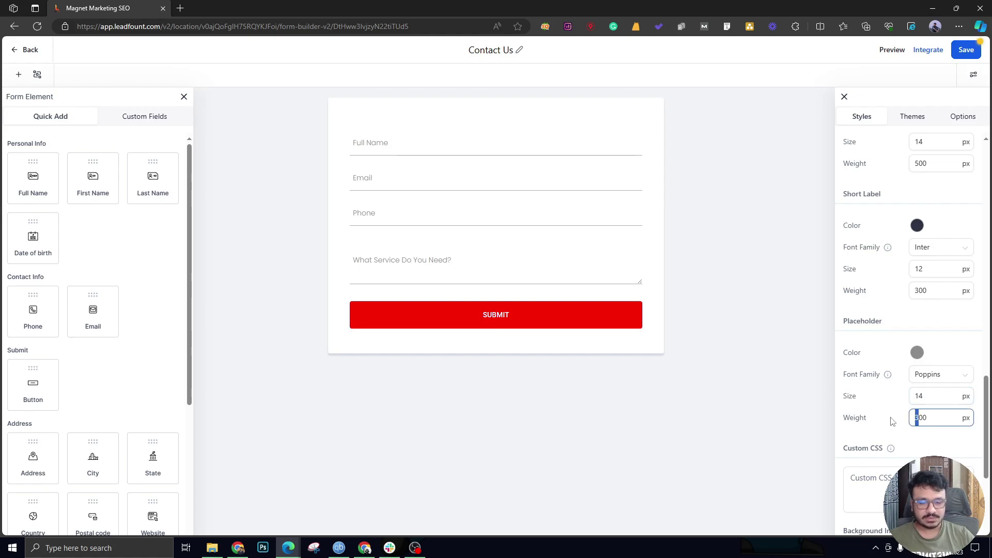
type("5")
key("Delete")
key("Delete")
key("BackSpace")
type("400")
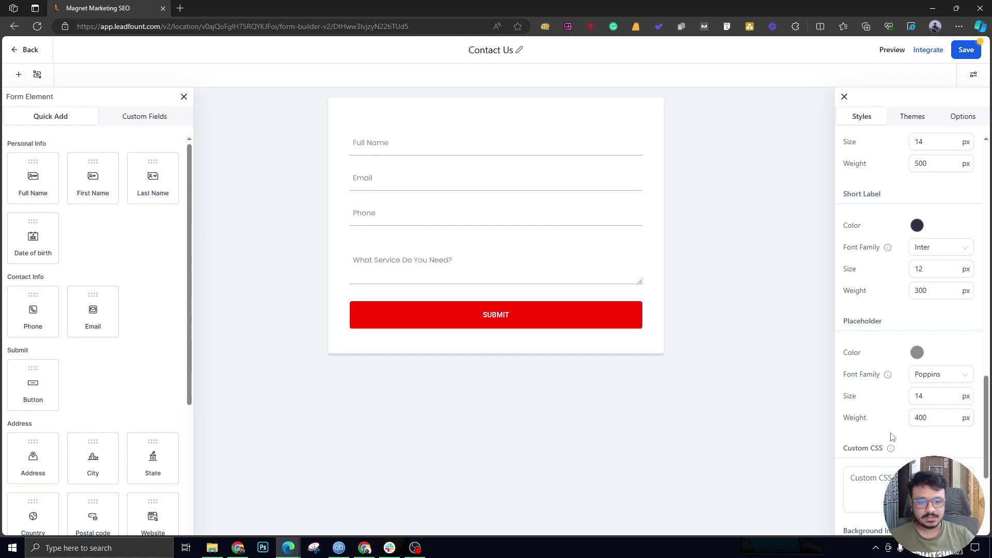
scroll(878, 408, "up", 3)
scroll(883, 429, "down", 4)
left_click(886, 440)
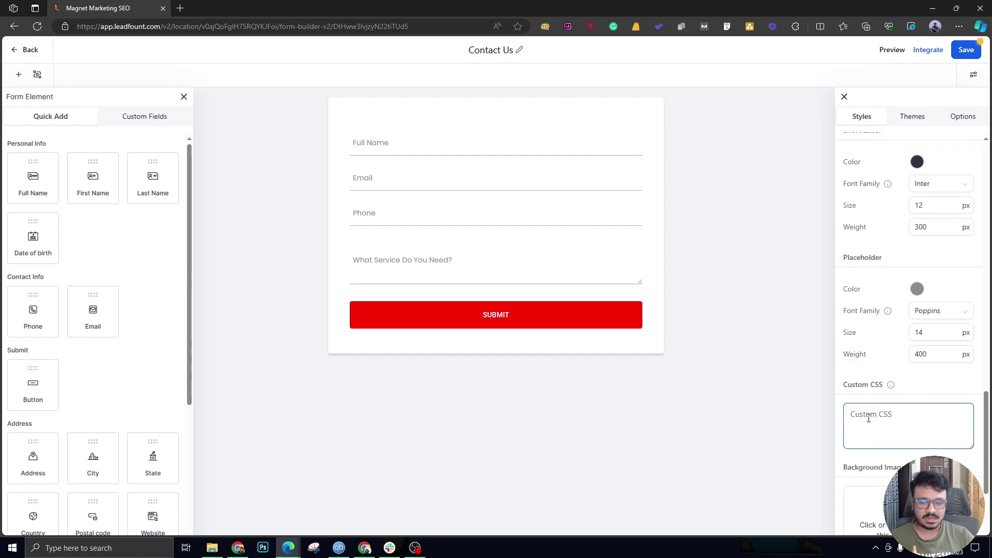
scroll(869, 418, "up", 2)
scroll(874, 420, "down", 6)
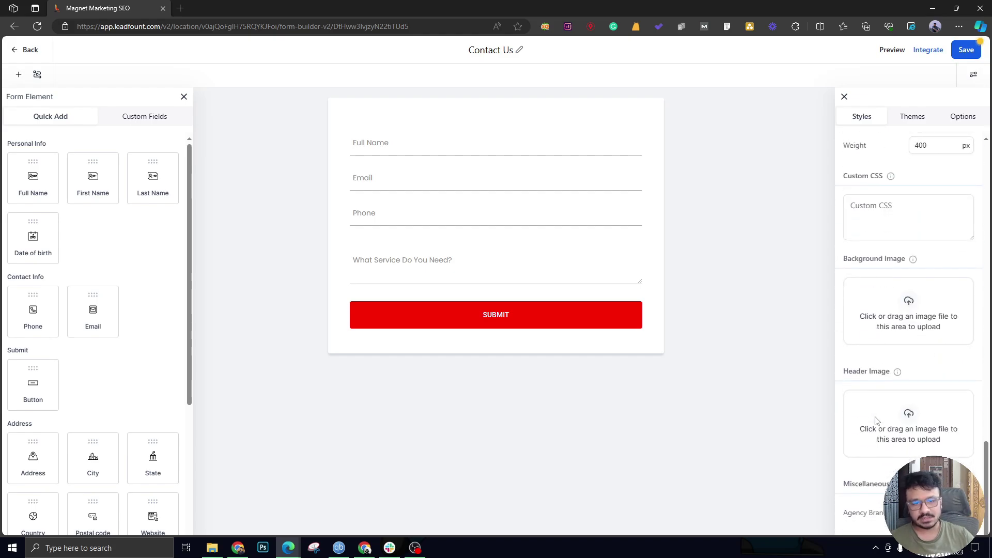
scroll(875, 420, "up", 10)
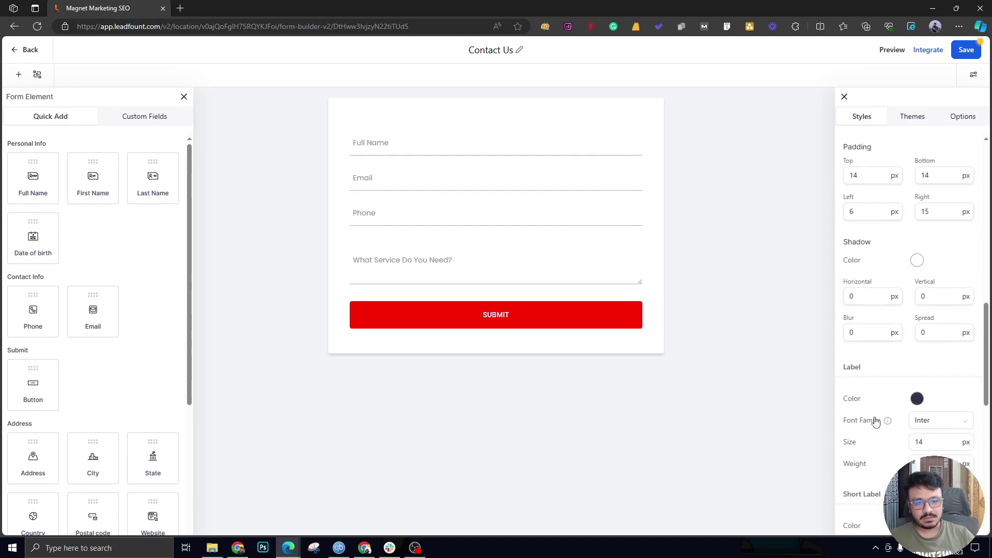
scroll(874, 420, "up", 12)
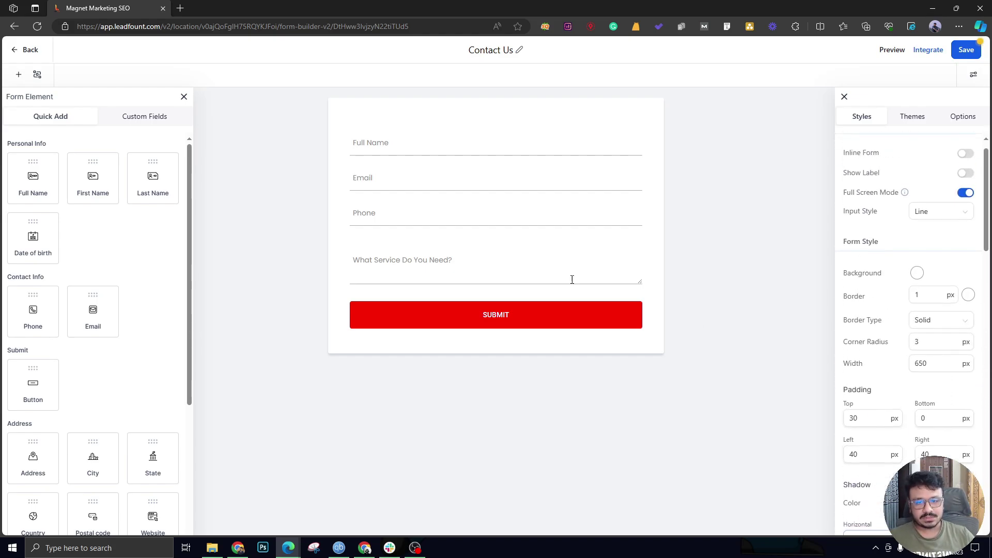
Set the SUBMIT button text font to Poppins with weight 700.
left_click(492, 324)
scroll(920, 376, "down", 3)
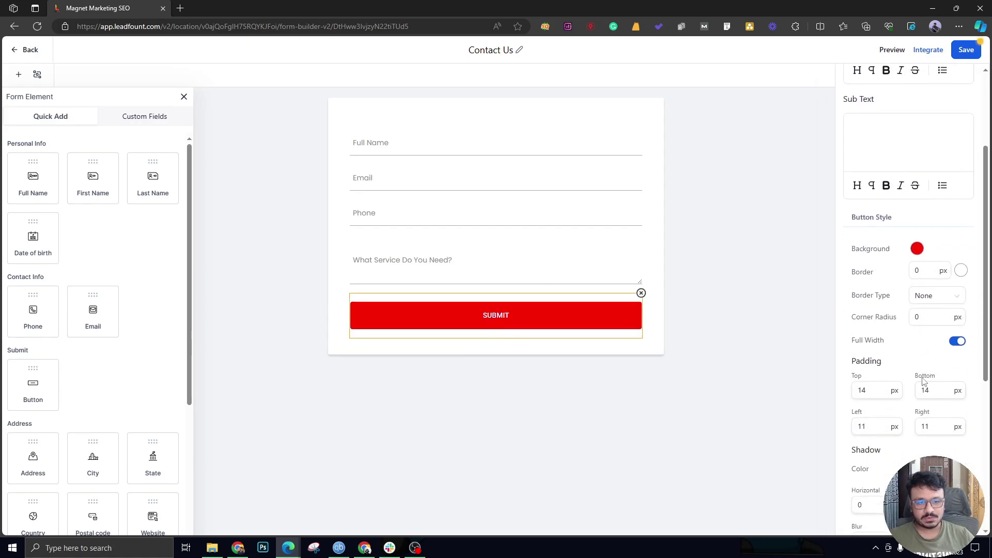
scroll(925, 381, "down", 5)
left_click(938, 345)
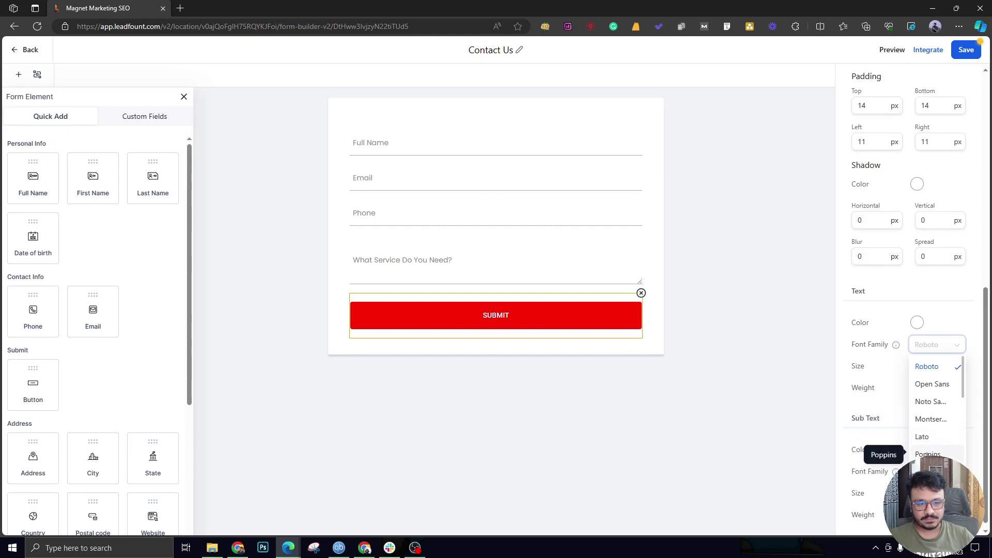
left_click(927, 454)
double_click(931, 366)
left_click(919, 388)
left_click_drag(920, 388, 918, 388)
type("700")
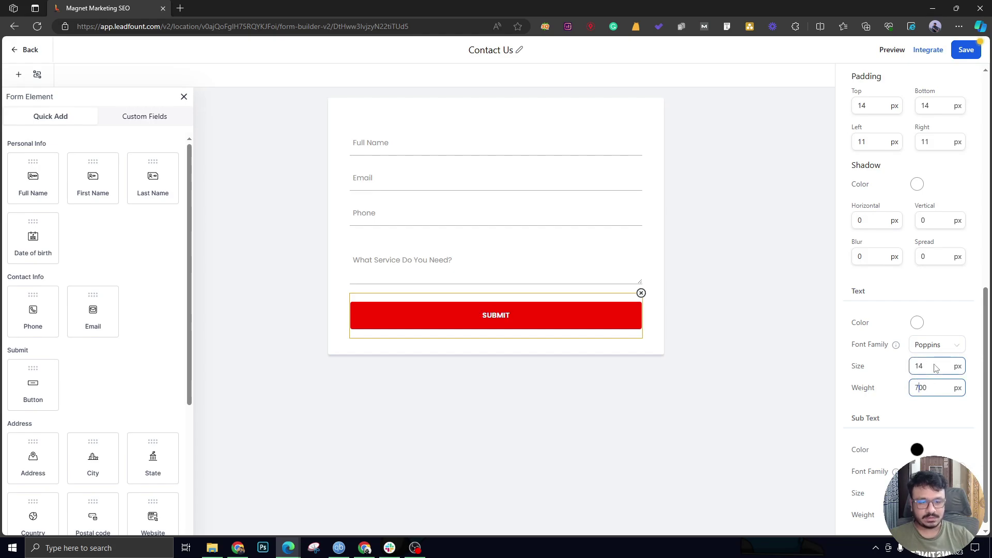
left_click(892, 385)
scroll(890, 372, "down", 1)
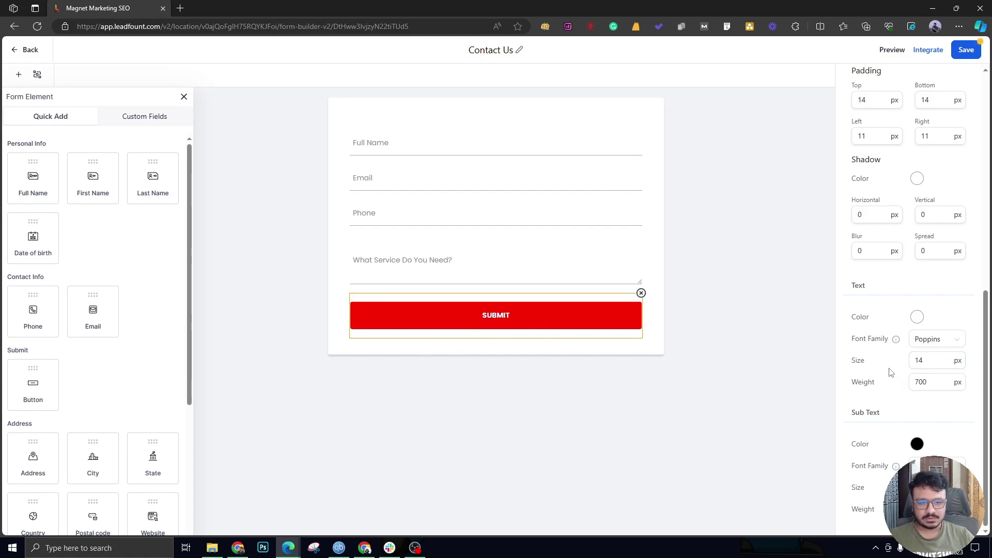
Save the form and return from the button settings to the form styles.
left_click(966, 50)
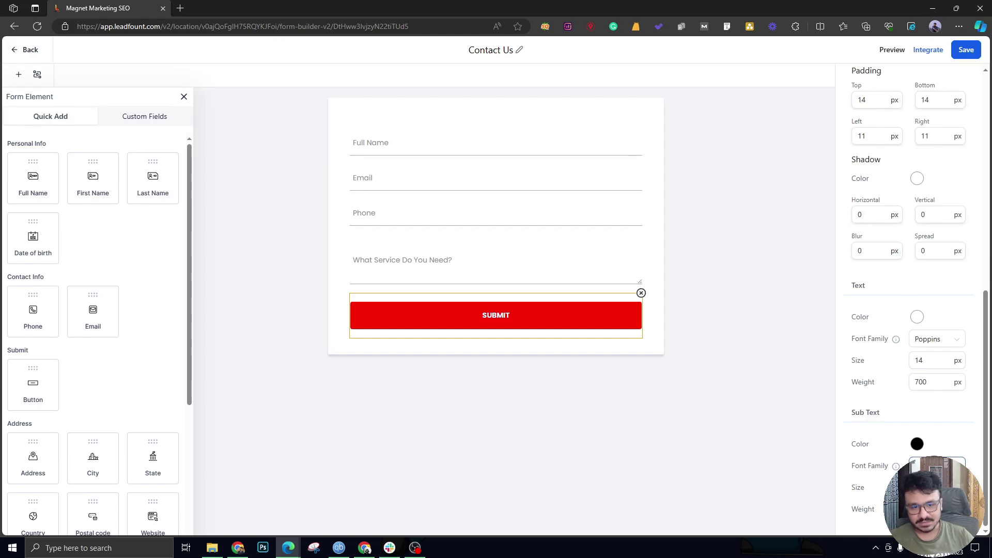
left_click(936, 339)
left_click(936, 339)
scroll(878, 258, "up", 10)
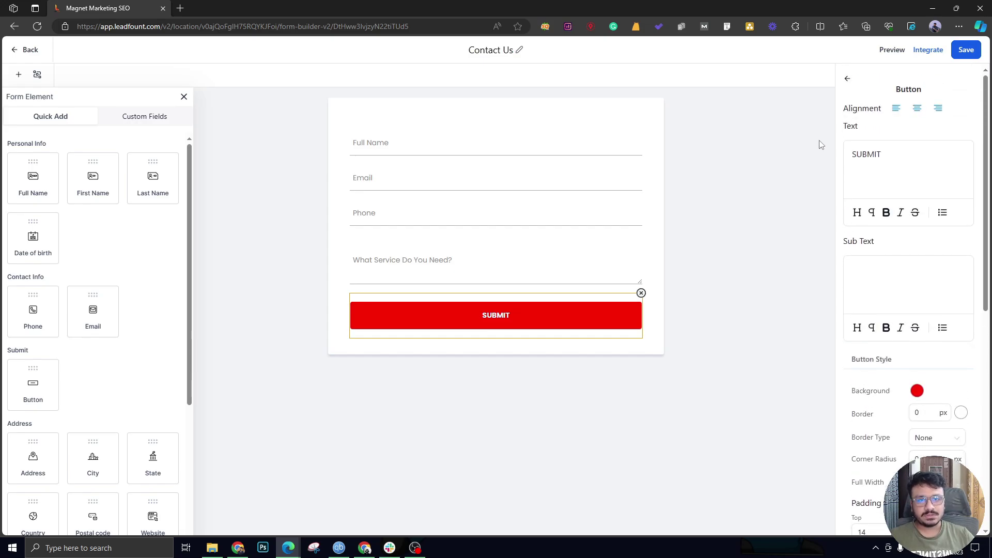
left_click(847, 79)
scroll(877, 325, "down", 5)
scroll(877, 326, "down", 7)
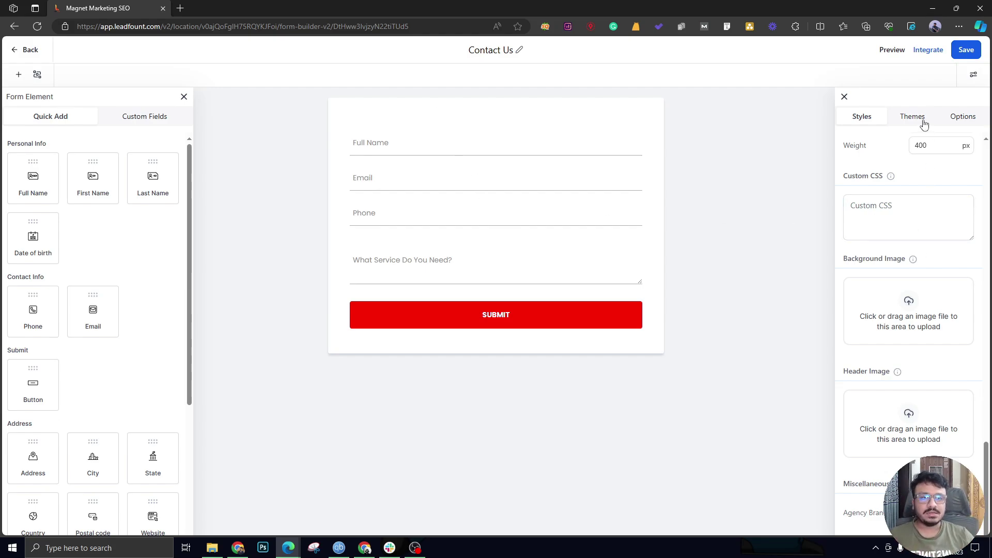
In the Options tab, keep On Submit set to show a thank-you message.
left_click(945, 124)
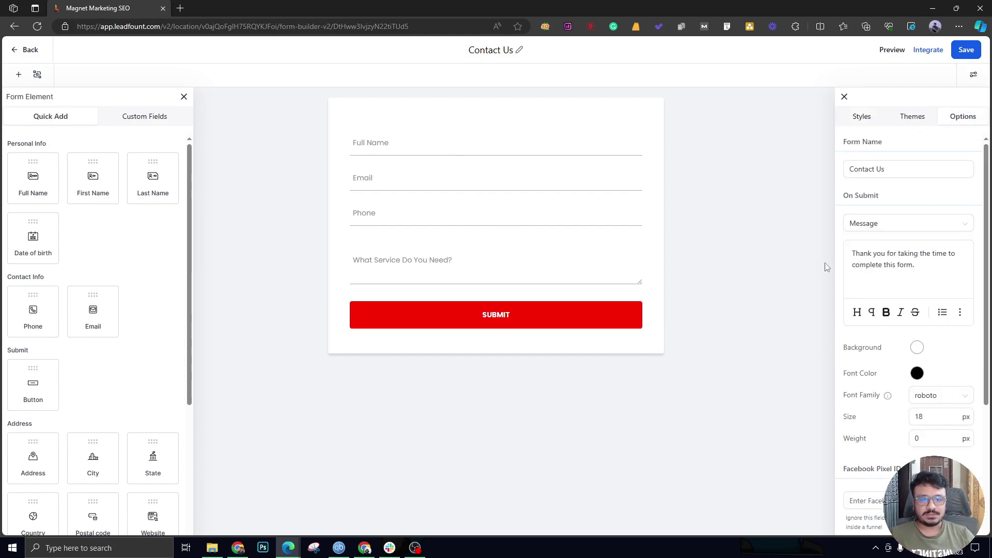
left_click(865, 227)
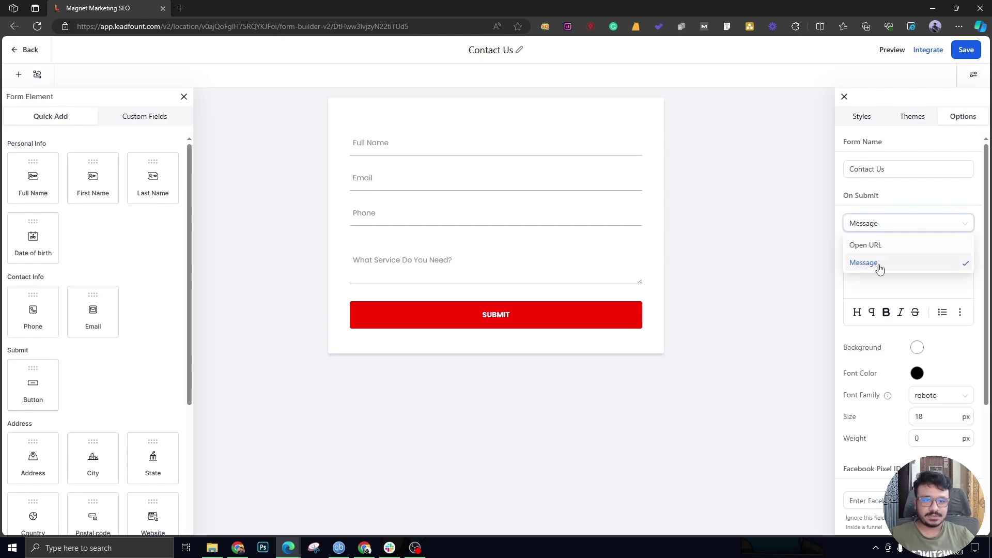
left_click(884, 226)
scroll(912, 301, "down", 3)
scroll(912, 295, "up", 3)
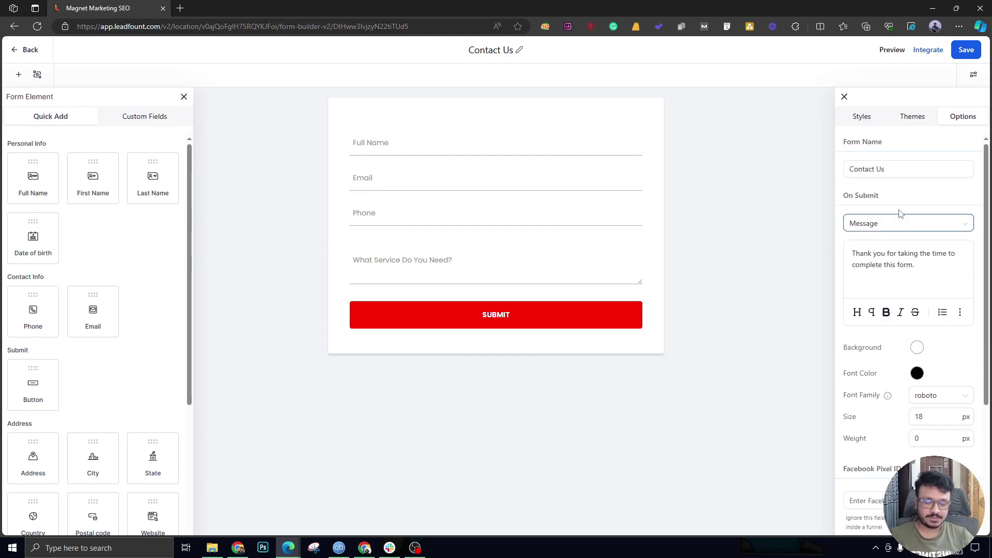
scroll(899, 213, "down", 3)
scroll(896, 214, "up", 3)
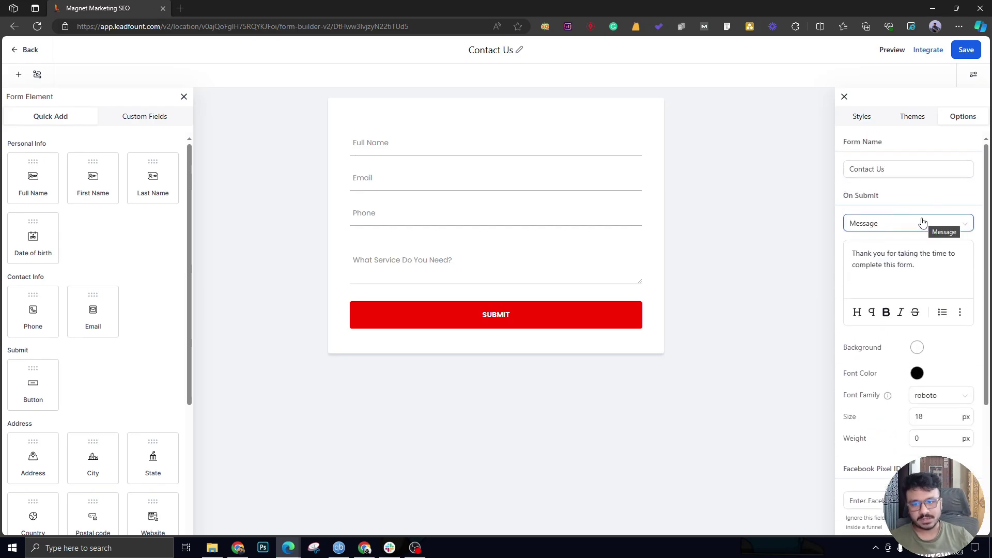
scroll(907, 235, "down", 3)
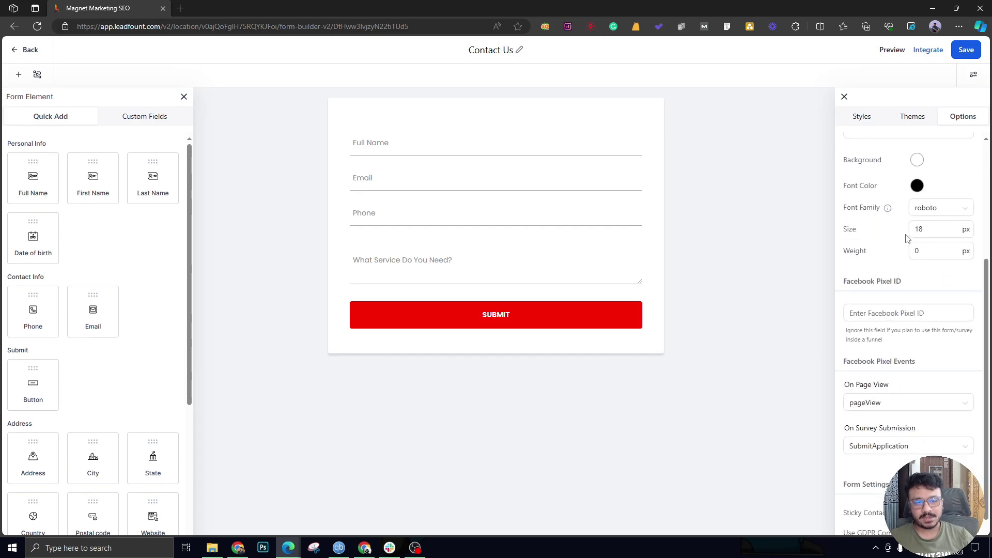
Keep roboto as the message font and leave the Facebook Pixel ID empty.
left_click(928, 205)
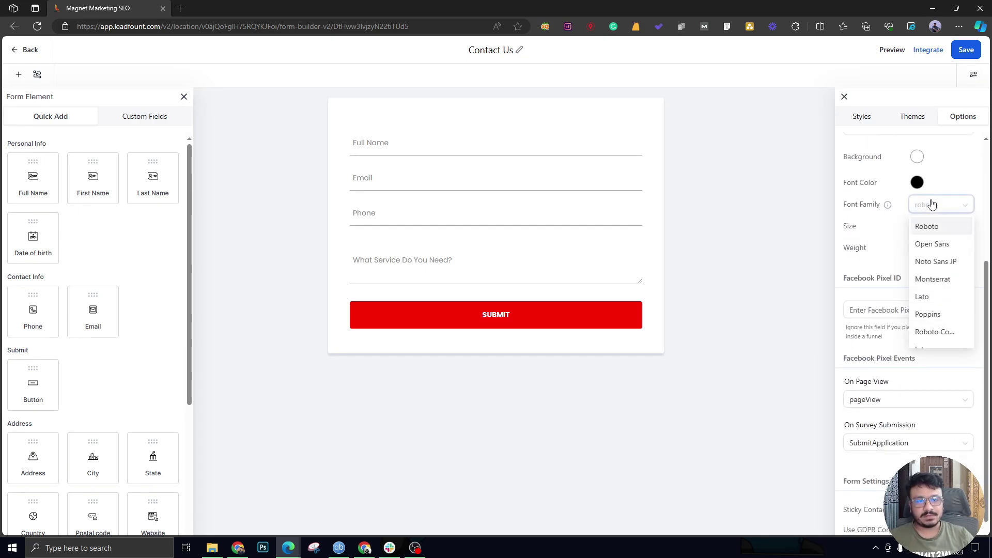
scroll(877, 243, "up", 3)
left_click(884, 323)
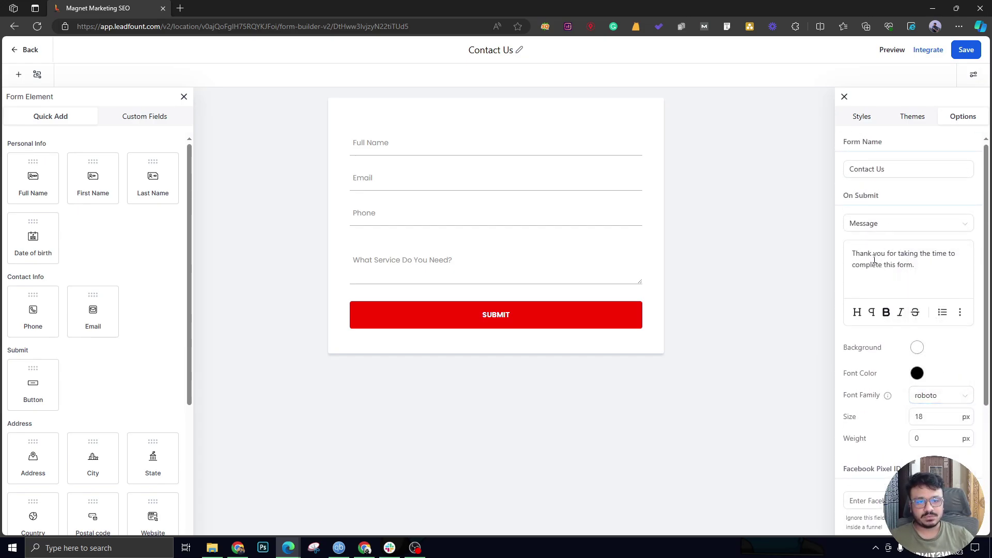
scroll(879, 289, "down", 4)
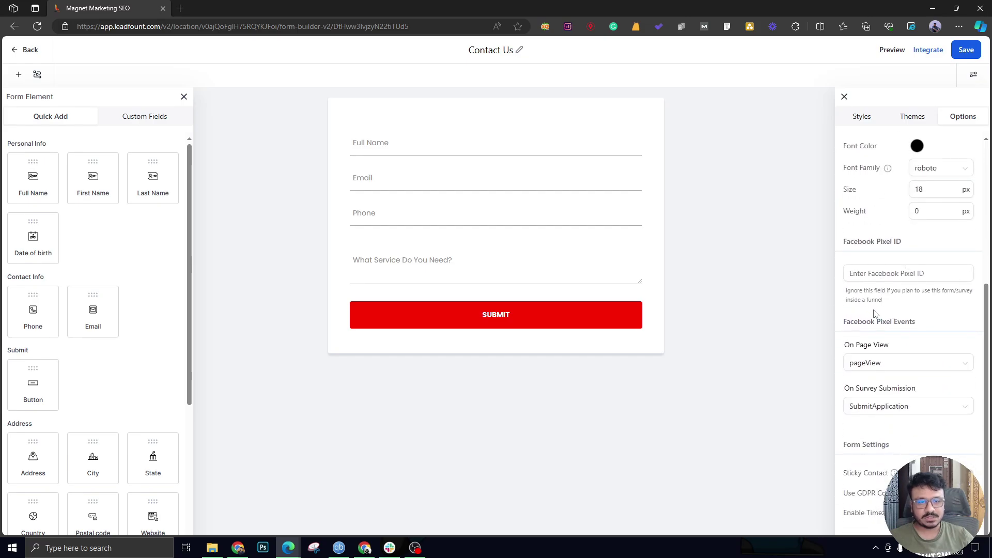
left_click(925, 275)
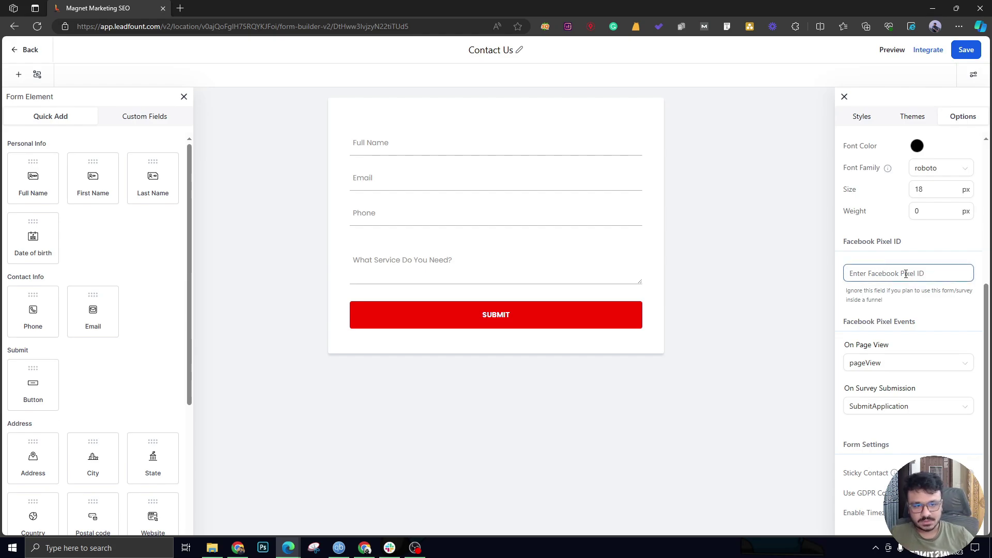
left_click(899, 300)
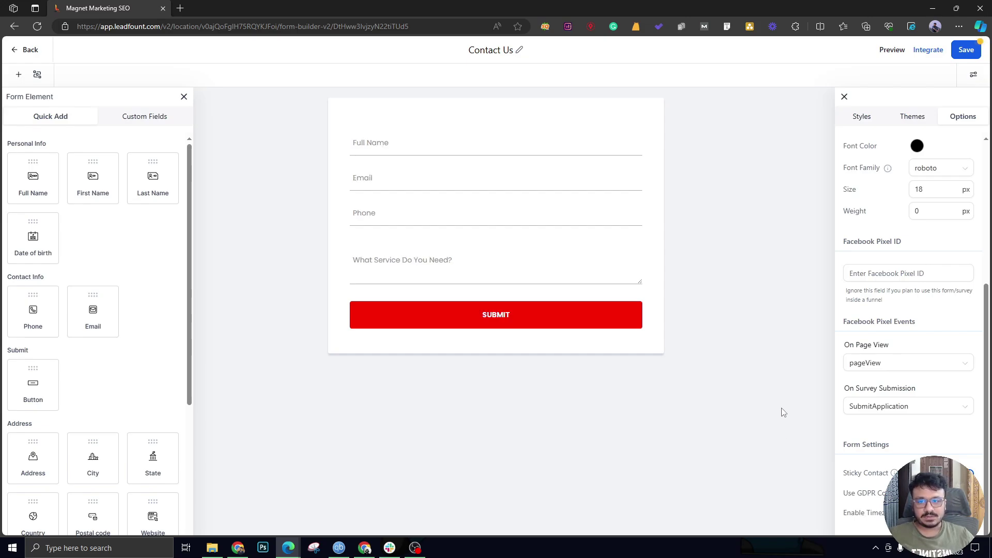
Save the form, close the element list, and dismiss the Conditions dialog unchanged.
scroll(968, 206, "up", 5)
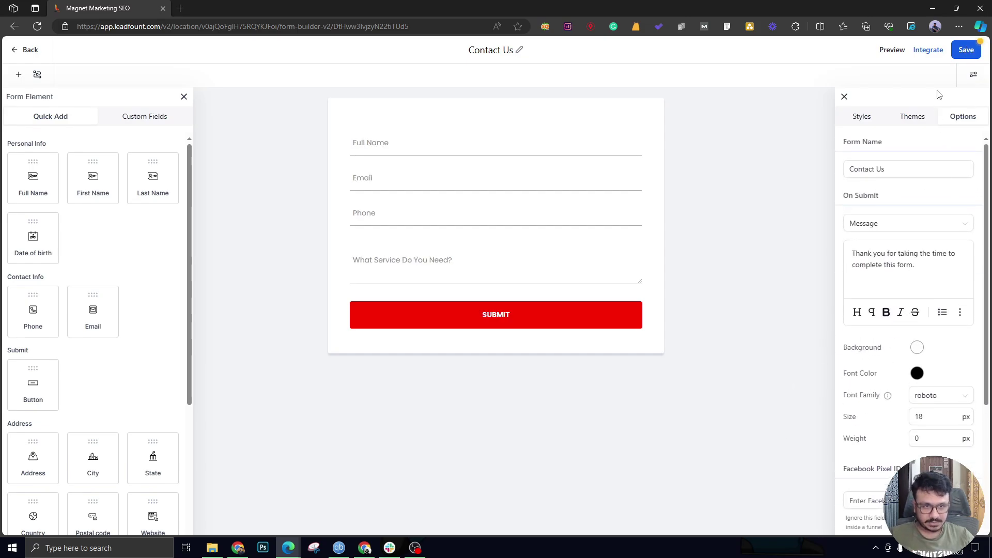
left_click(960, 53)
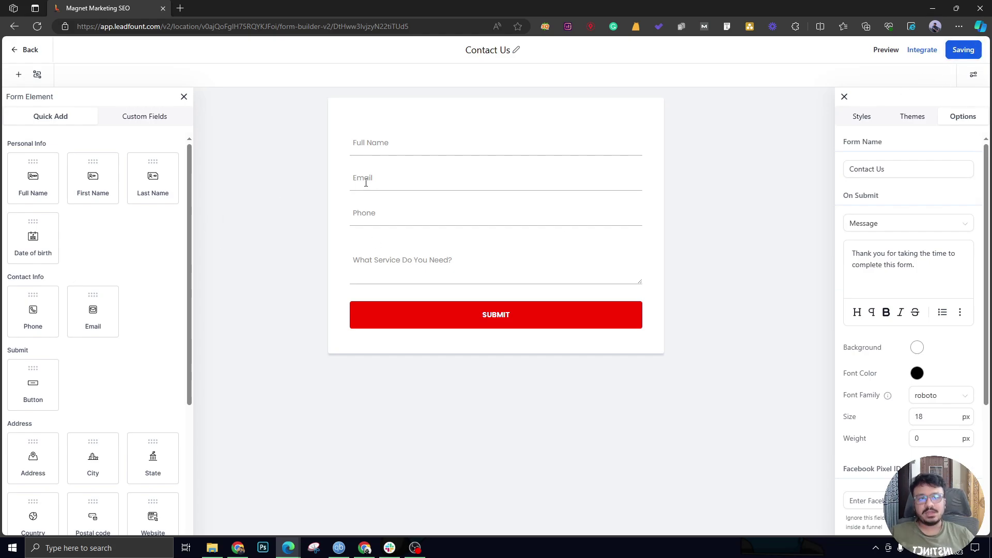
left_click(184, 96)
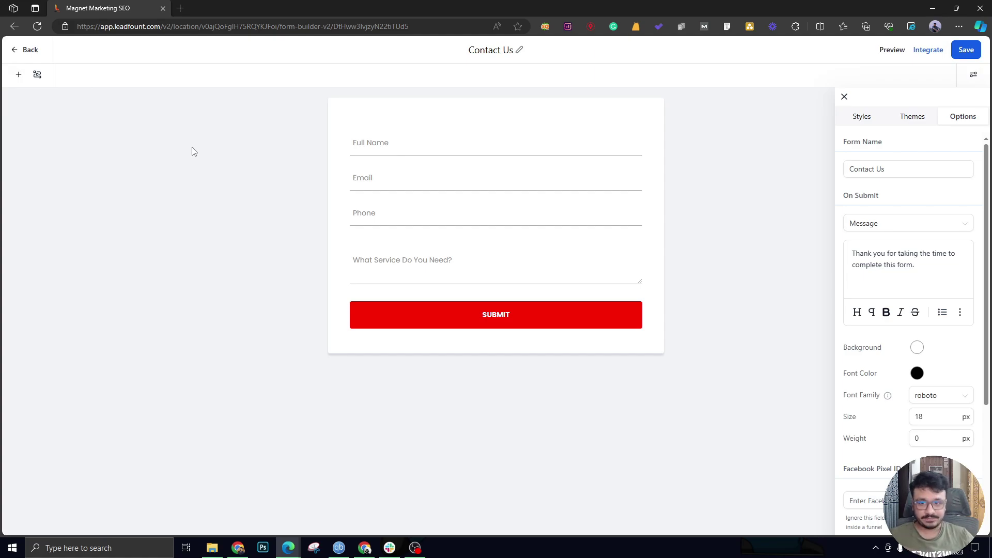
left_click(37, 76)
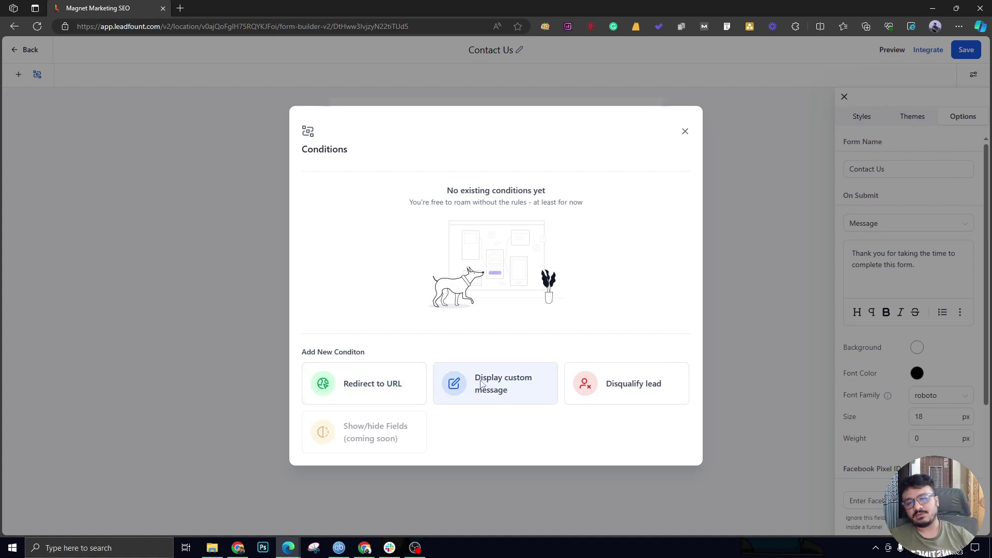
left_click(685, 131)
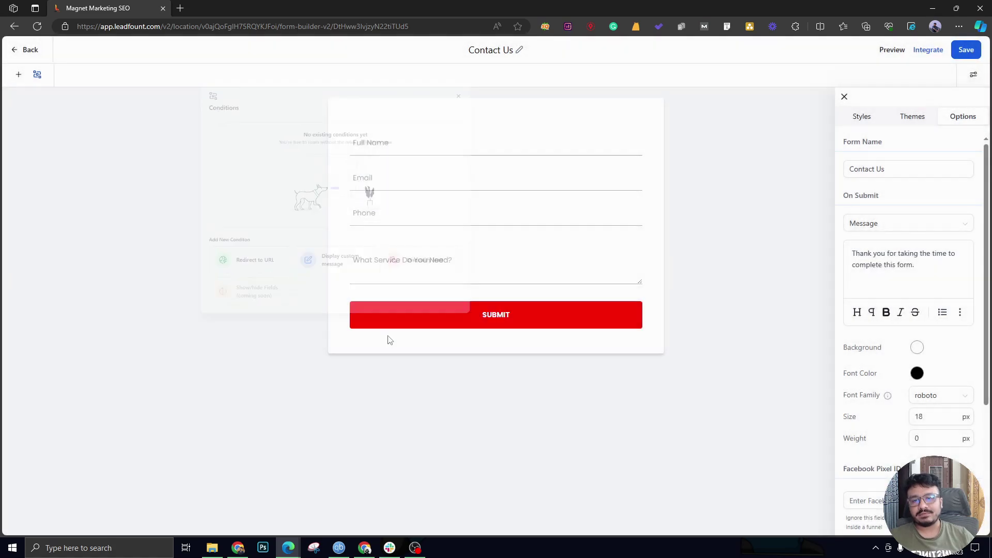
Create a new radio-select custom field named 'What Roofing Services You Want?'.
left_click(18, 75)
left_click(139, 117)
scroll(95, 478, "down", 10)
scroll(68, 496, "down", 5)
left_click(74, 524)
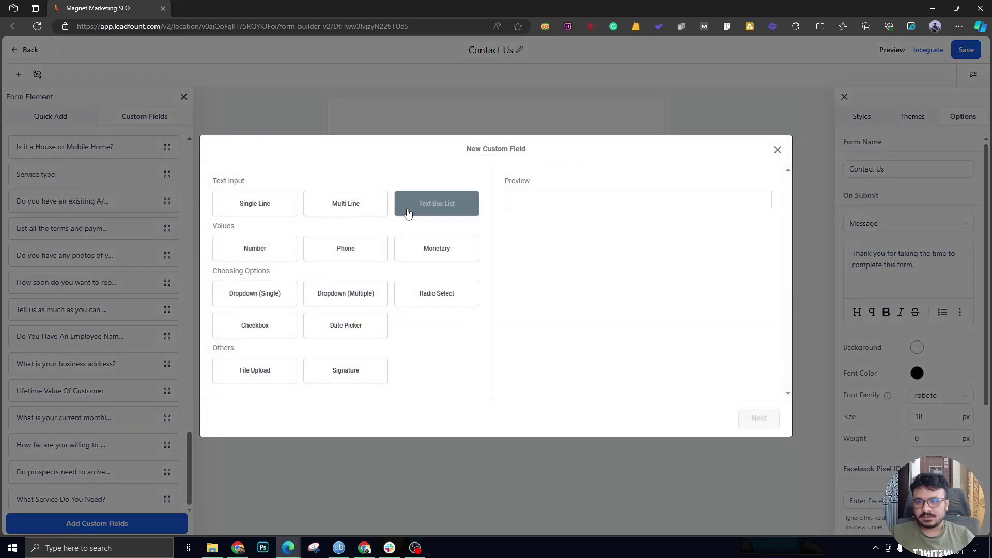
left_click(424, 298)
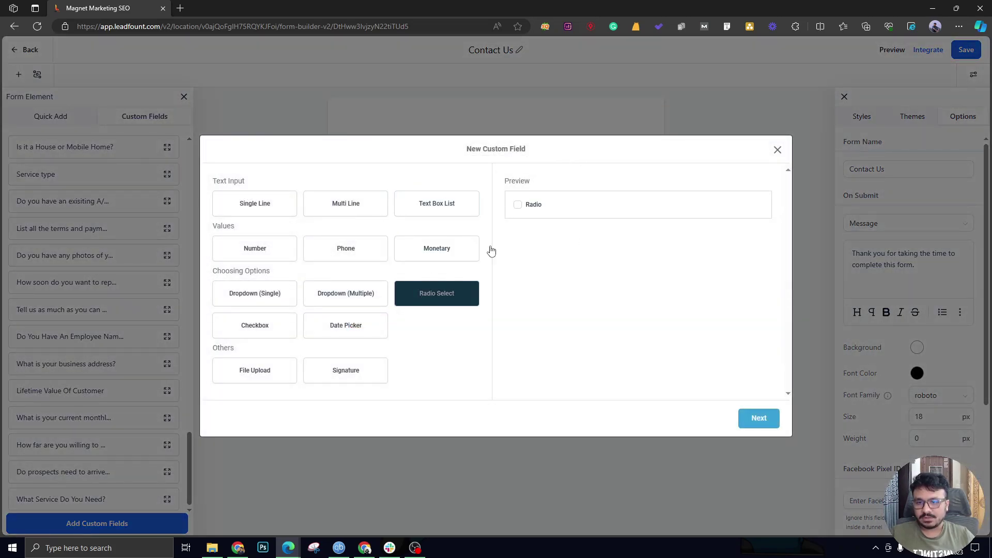
left_click(757, 428)
left_click(303, 234)
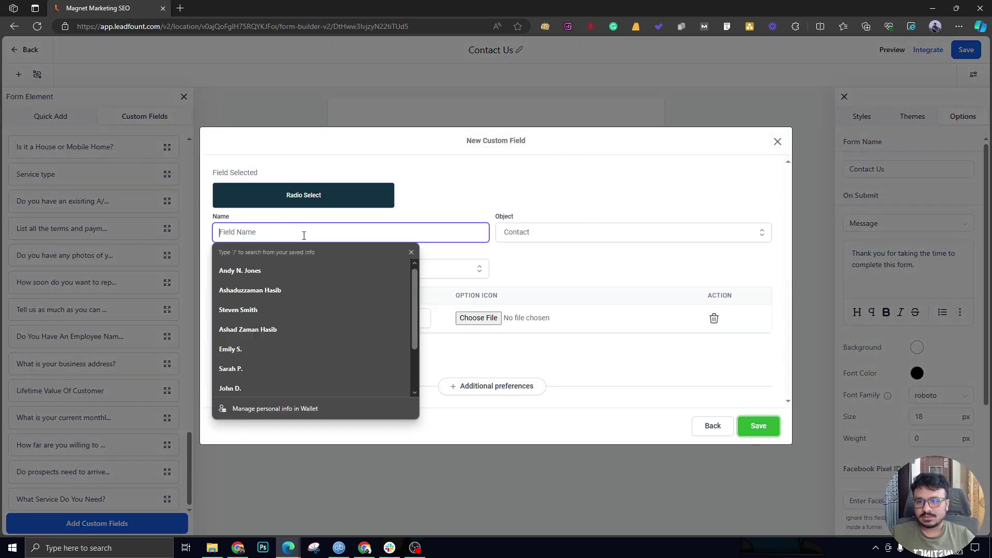
type("R")
key("BackSpace")
type("What Roo")
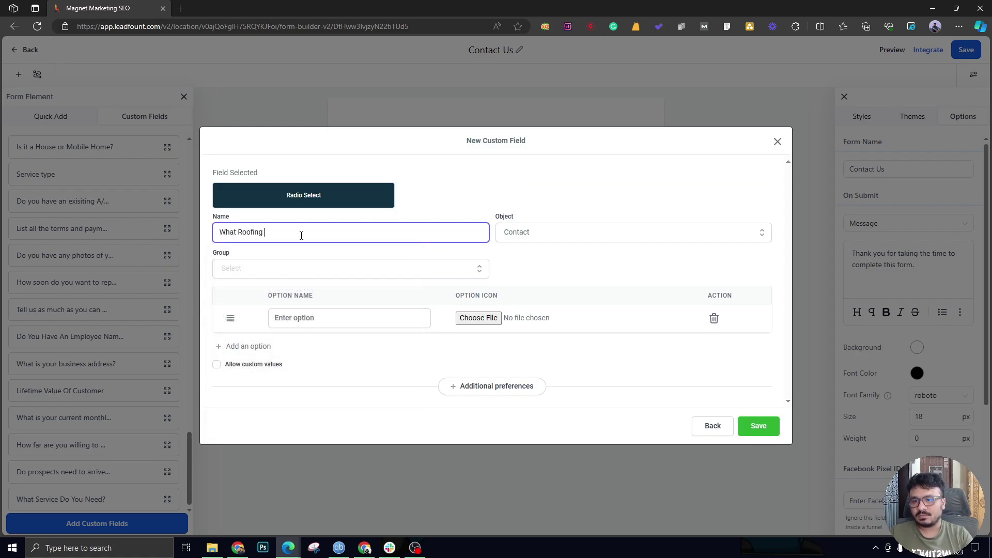
type("fing Services")
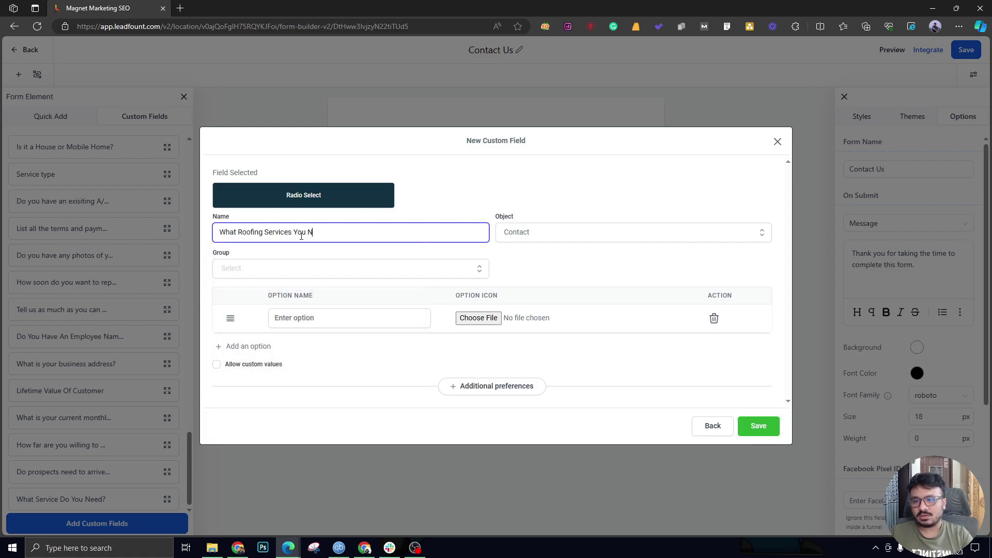
type(" You Want?")
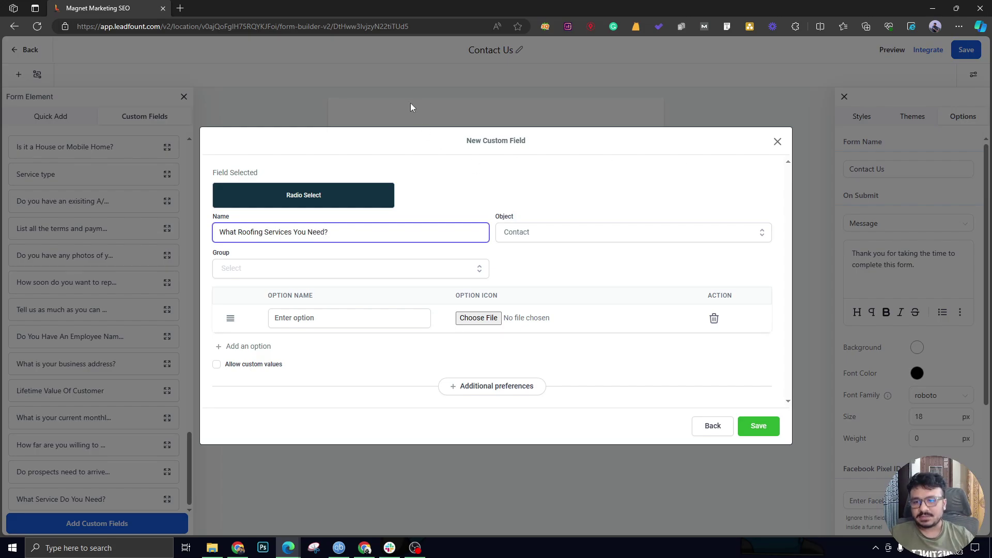
Add the options Roof Replacement, Roof Repair and Roof Installation.
left_click(302, 318)
left_click(427, 310)
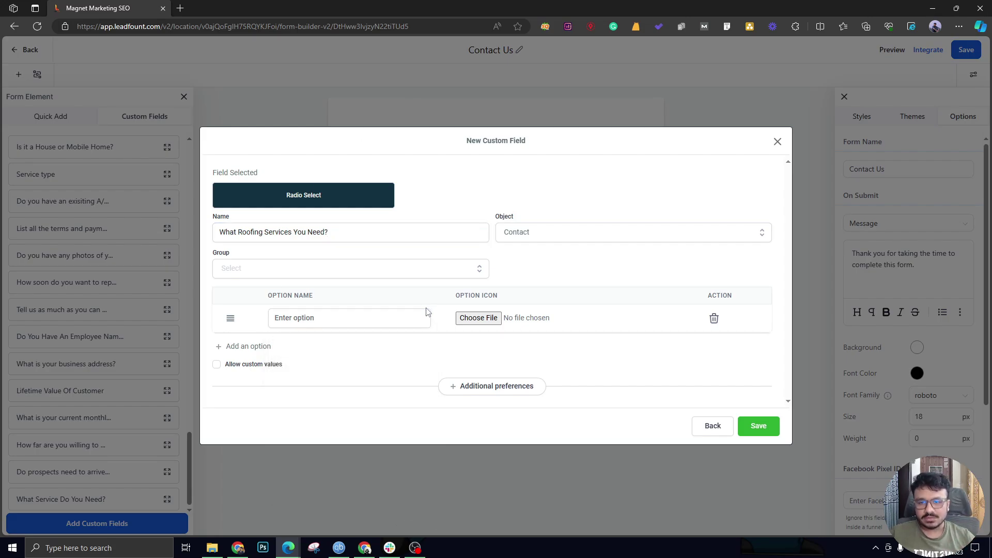
left_click(406, 319)
type("Roof ")
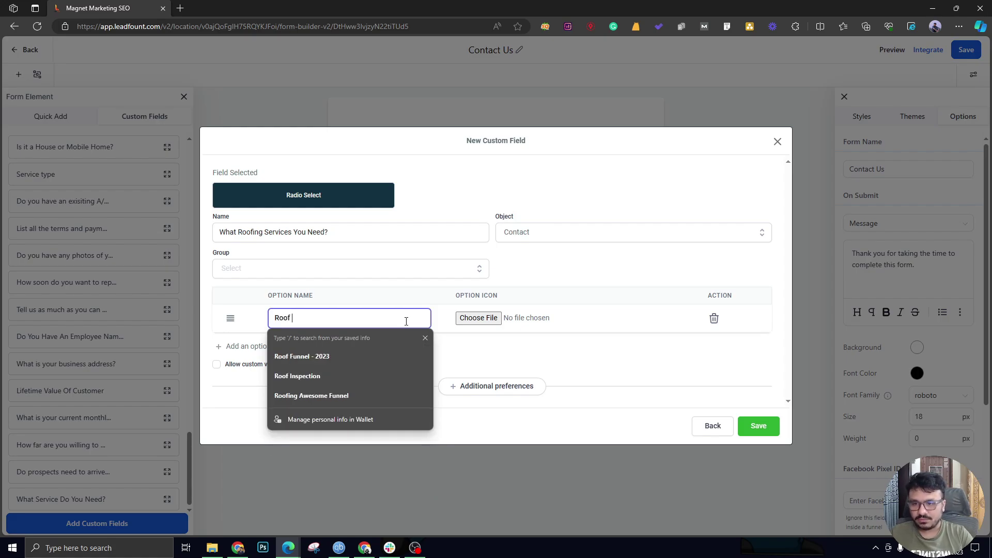
type("Replacement")
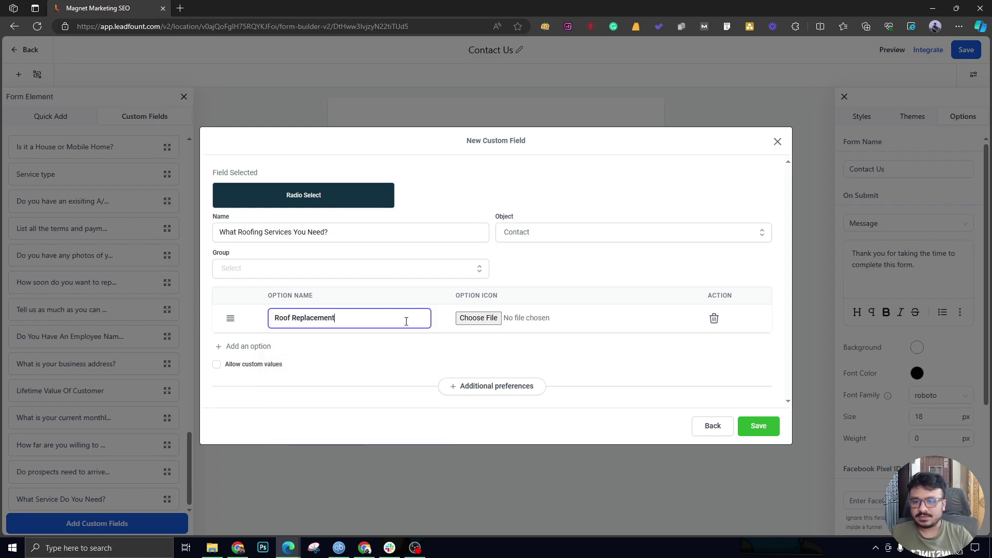
left_click(253, 346)
left_click(299, 334)
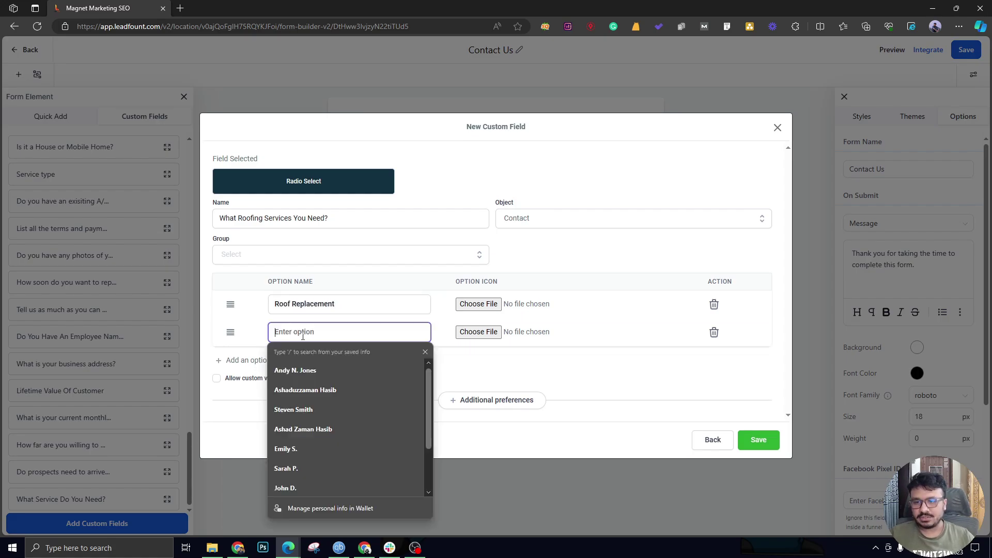
type("Roof")
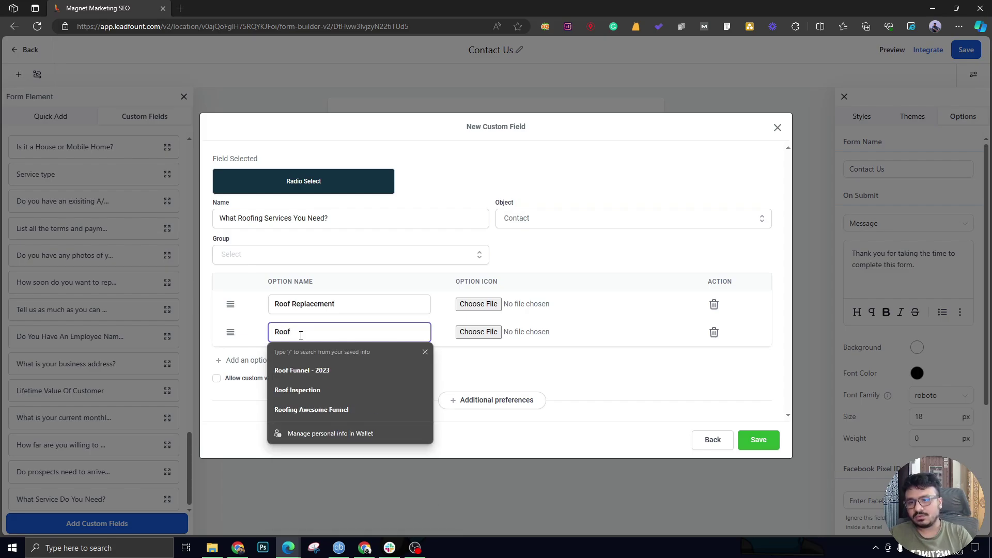
type(" Repair")
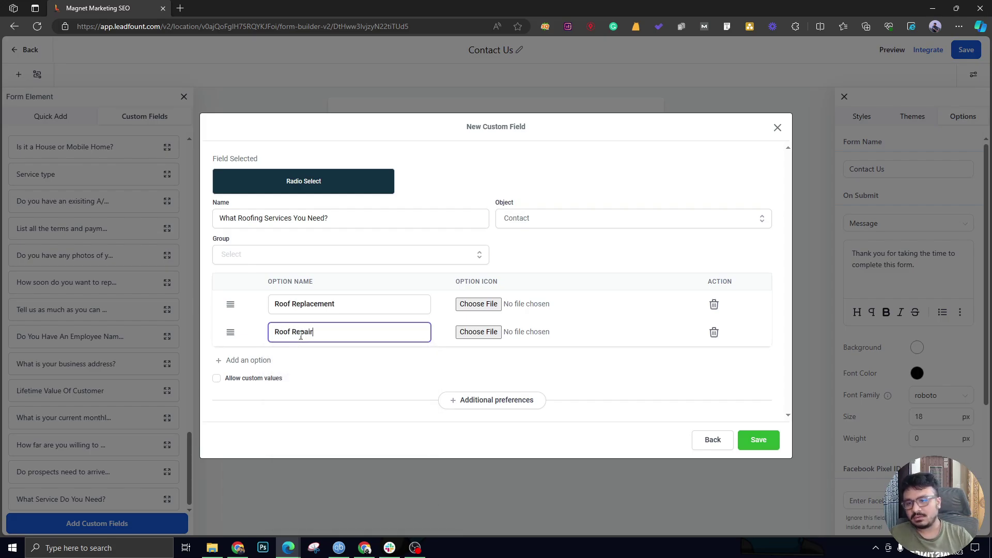
left_click(256, 360)
left_click(297, 346)
type("Roof Installation")
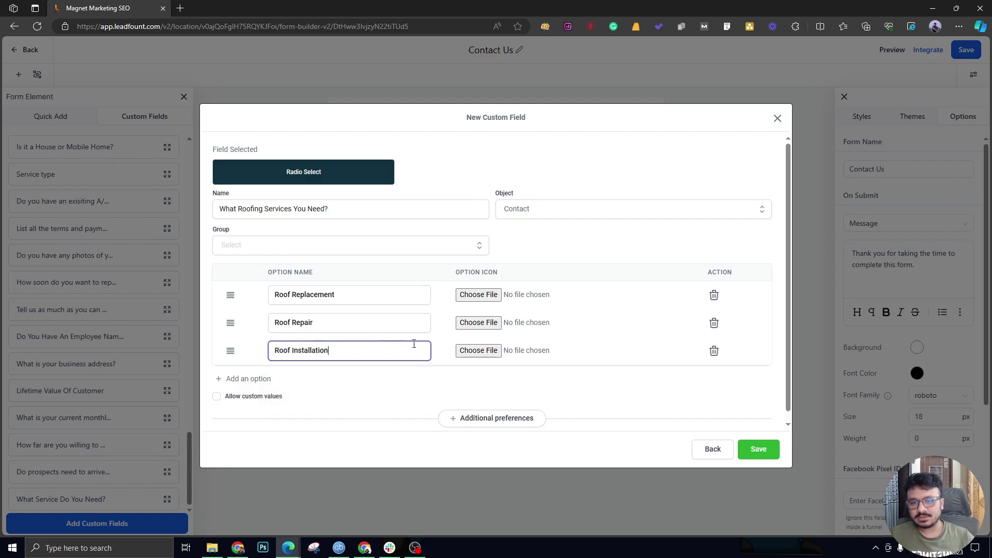
Put the field in the General Info group and save it.
left_click(759, 450)
left_click(258, 245)
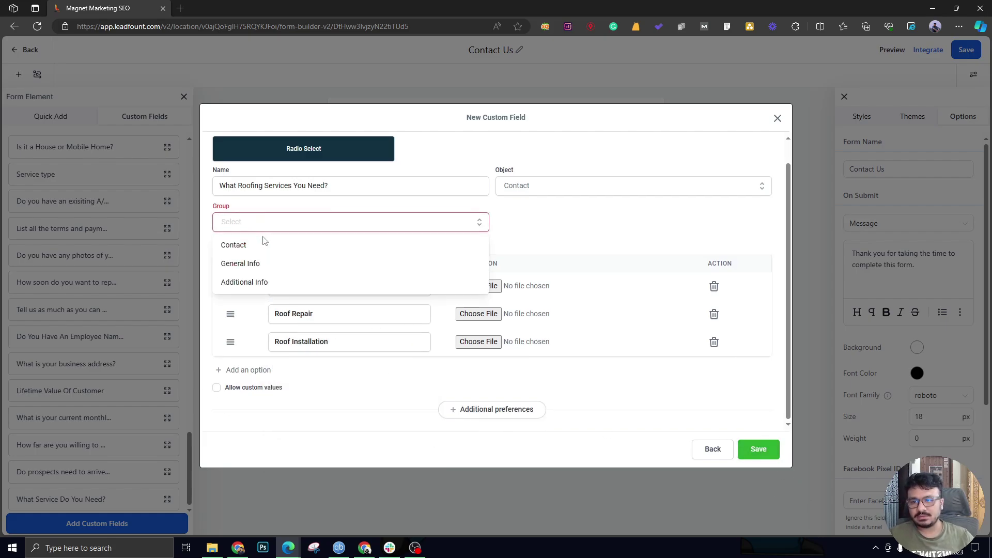
left_click(263, 243)
left_click(261, 237)
left_click(256, 278)
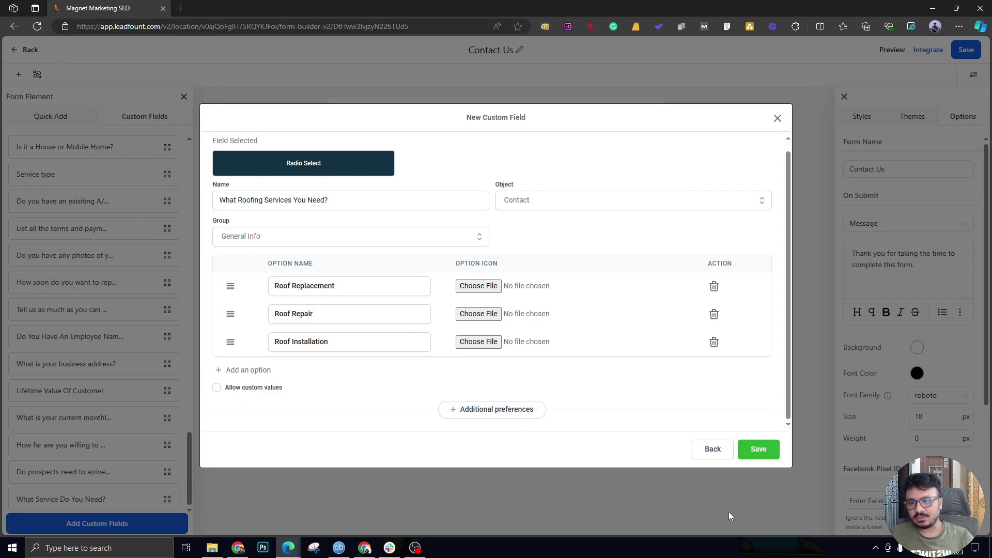
left_click(755, 454)
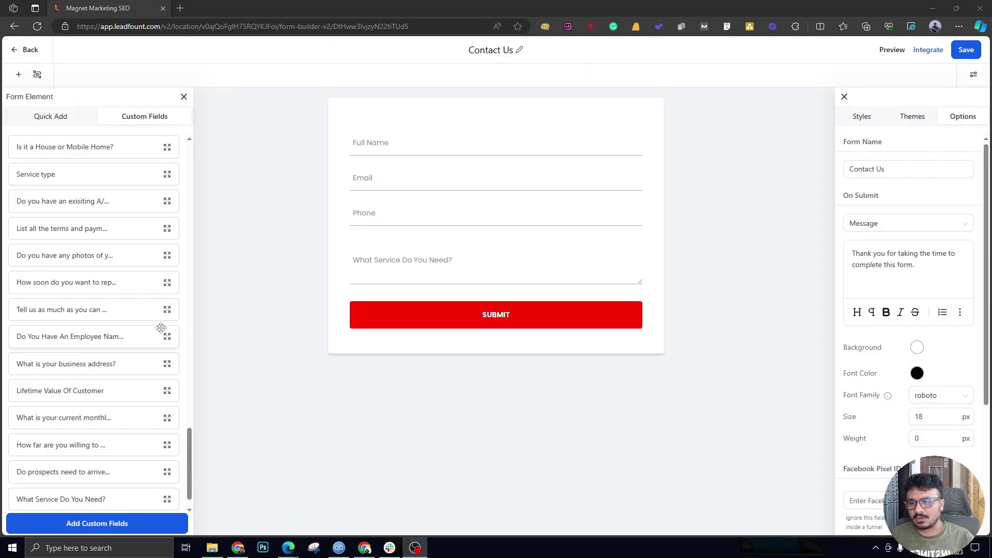
Delete the What Service Do You Need? field and place the roofing question above Submit.
left_click(443, 279)
left_click(641, 236)
scroll(25, 276, "down", 1)
left_click_drag(77, 499, 460, 247)
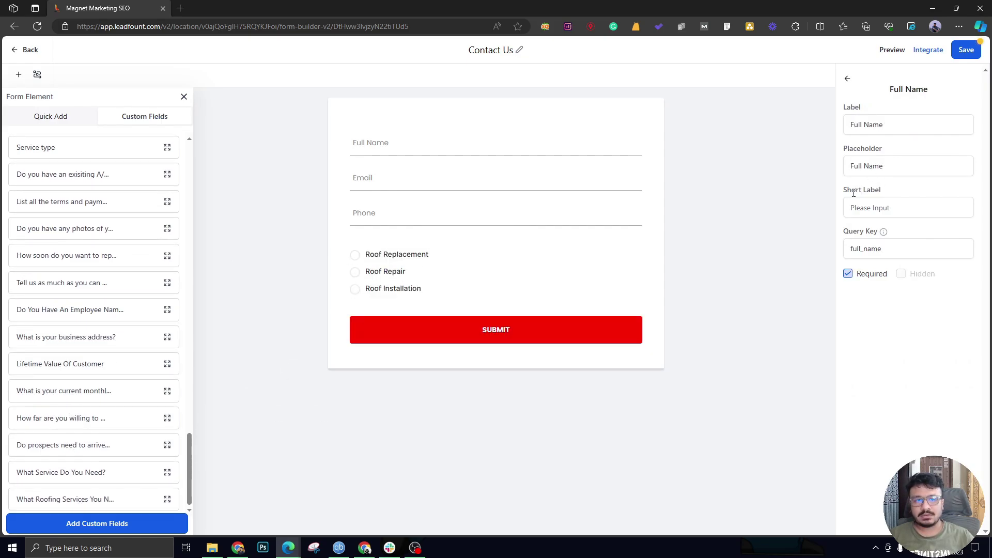
Turn on Show Label in the form's Styles settings and save the form.
left_click(847, 79)
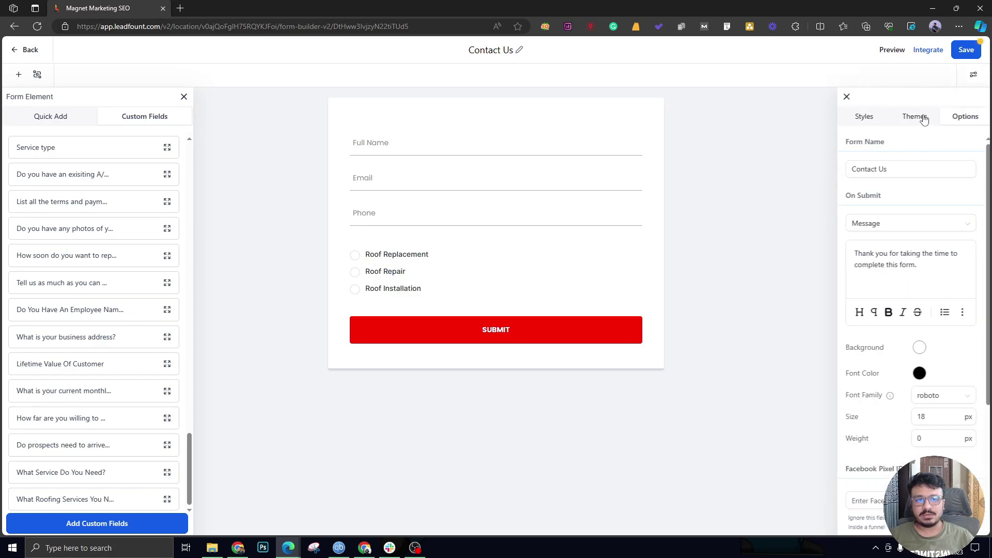
left_click(853, 118)
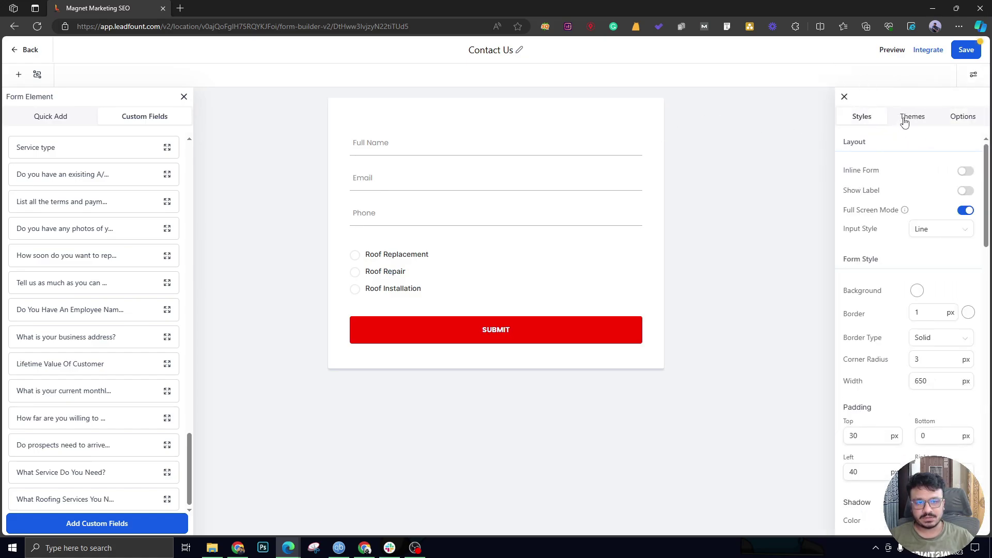
left_click(966, 191)
left_click(962, 53)
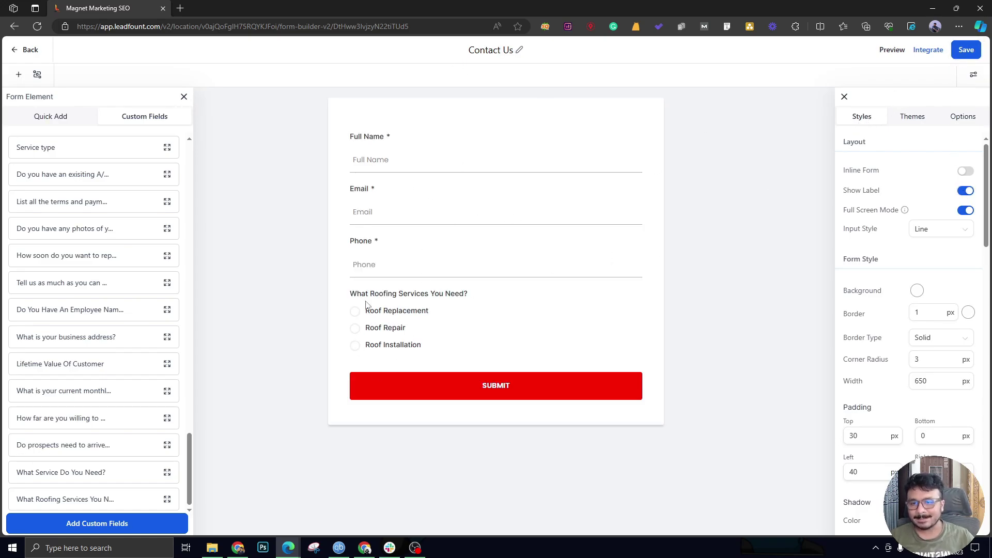
left_click(377, 329)
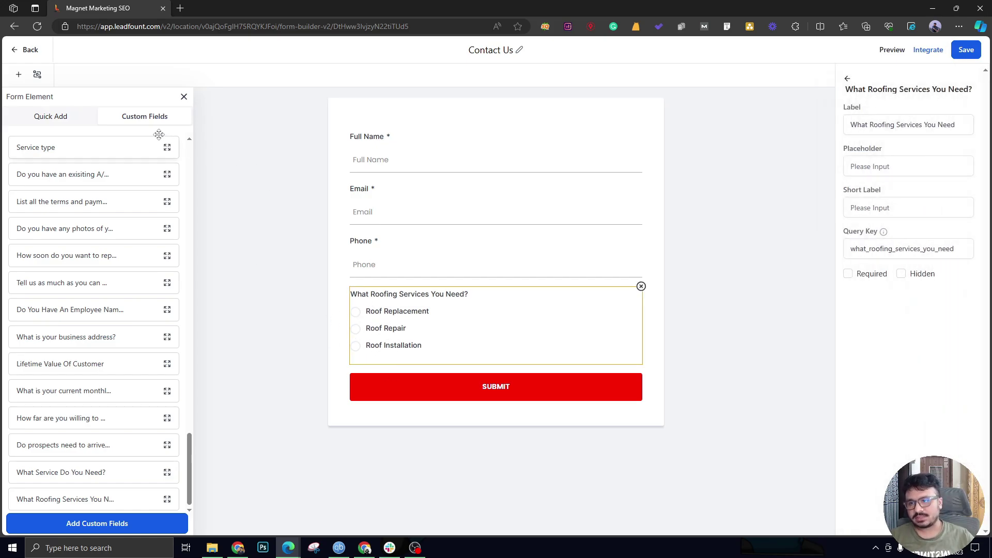
Add a redirect condition: roofing question Is Equal To Roof Replacement goes to example.com/roof-replacement.
left_click(37, 75)
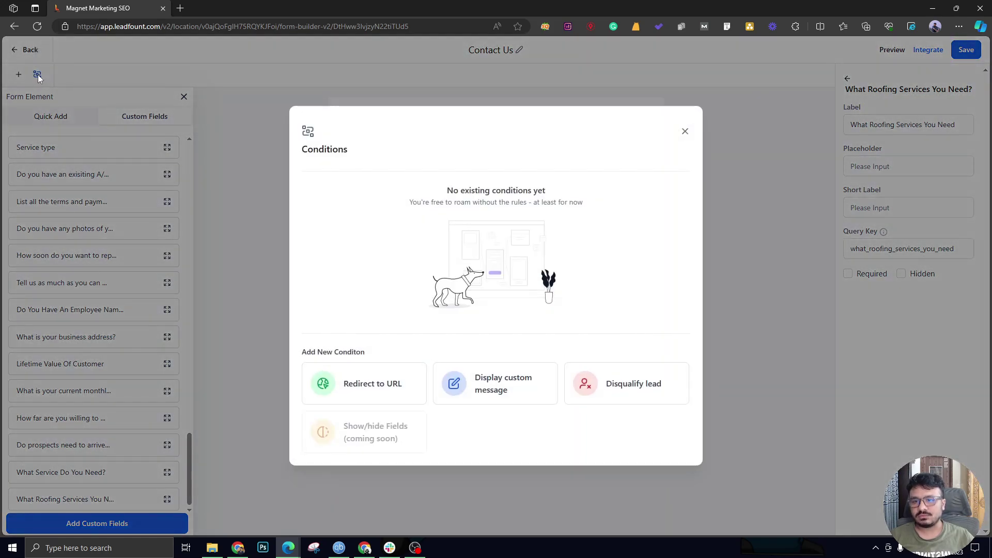
left_click(404, 375)
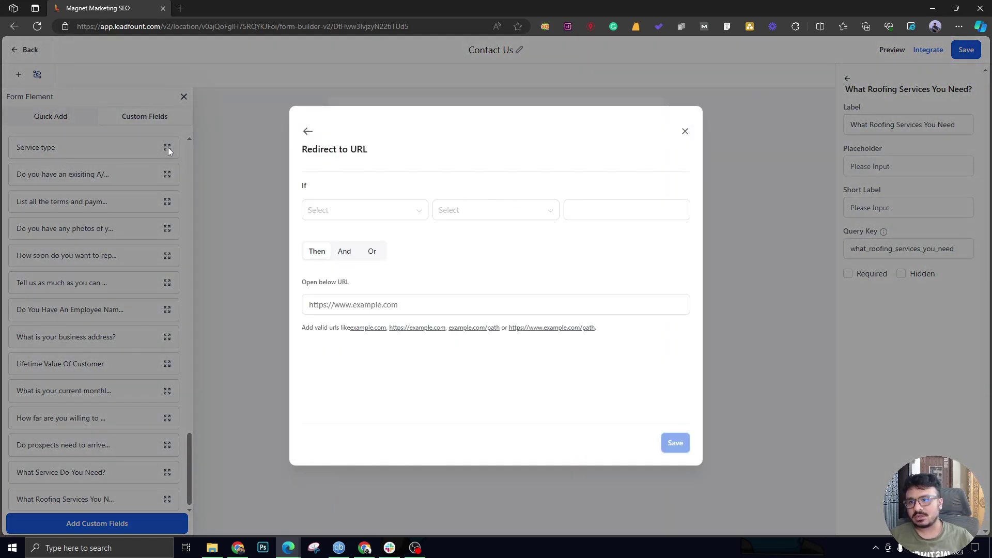
left_click(339, 210)
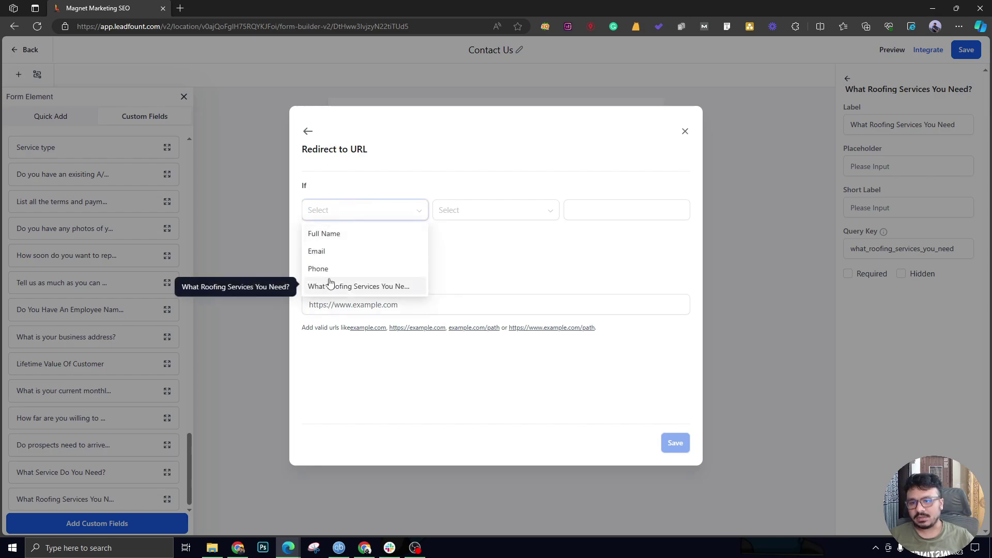
left_click(330, 285)
left_click(456, 216)
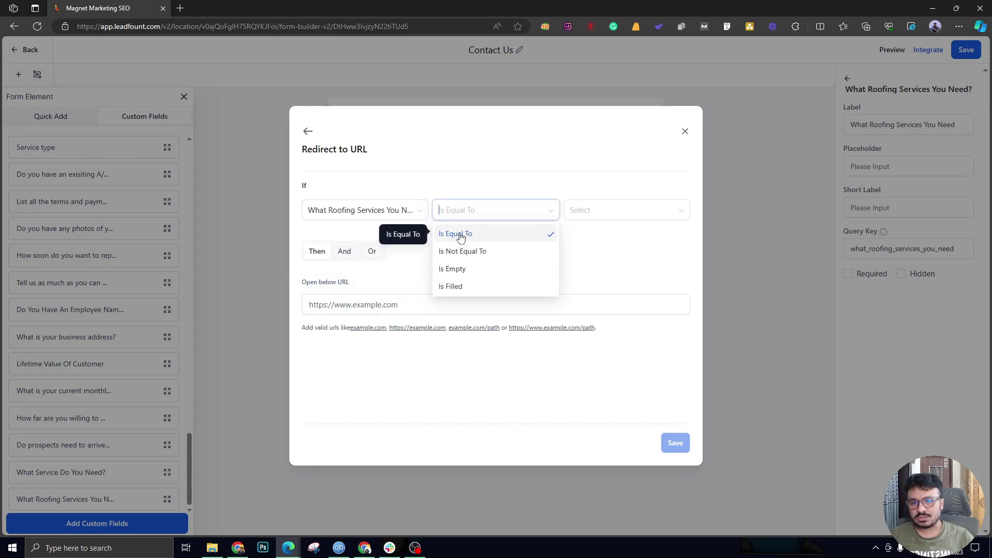
left_click(460, 235)
left_click(594, 210)
left_click(598, 233)
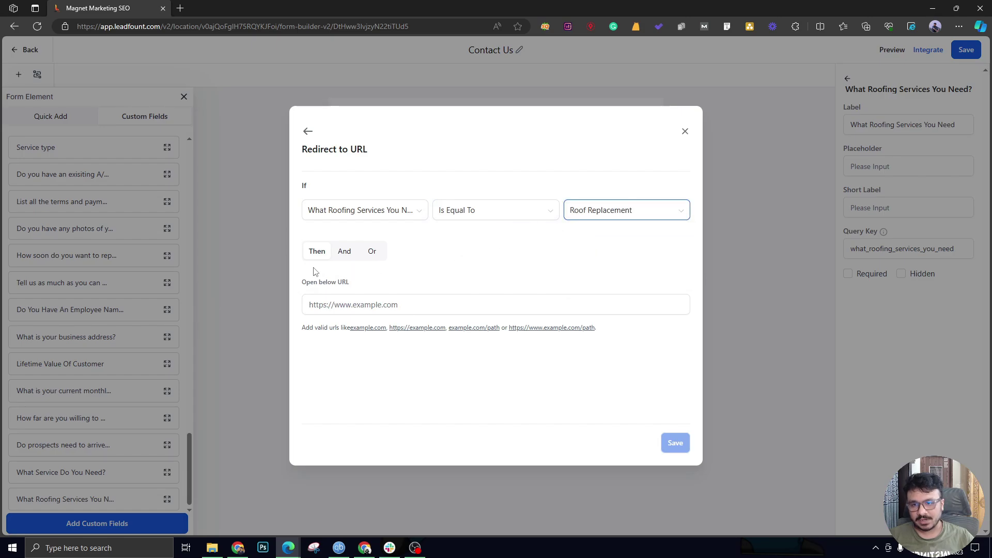
left_click(398, 306)
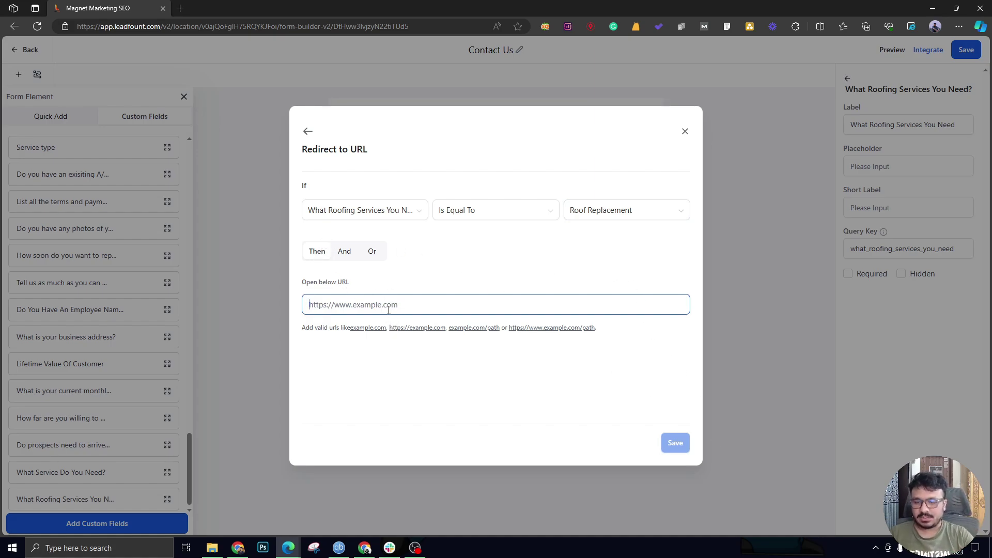
type("example.com/roof")
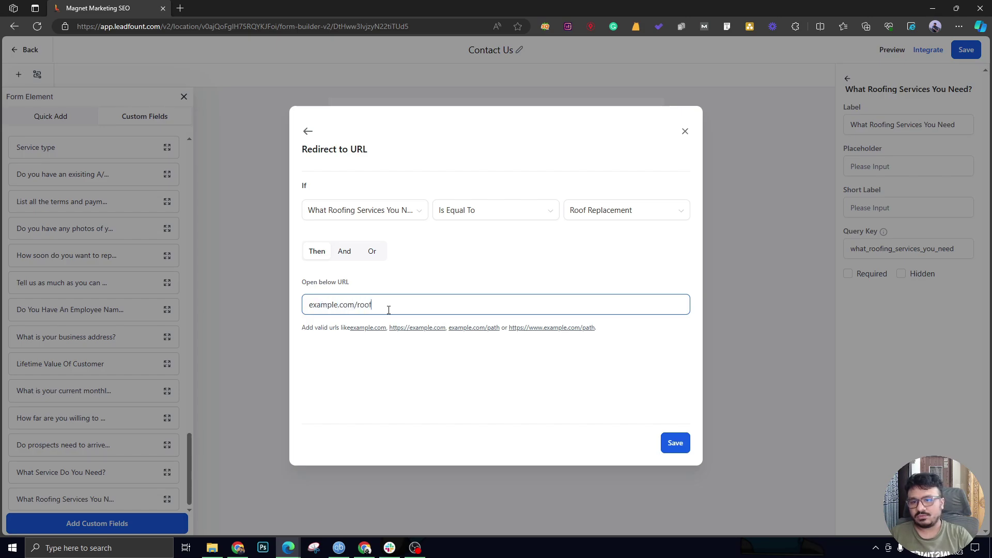
type("-replacement")
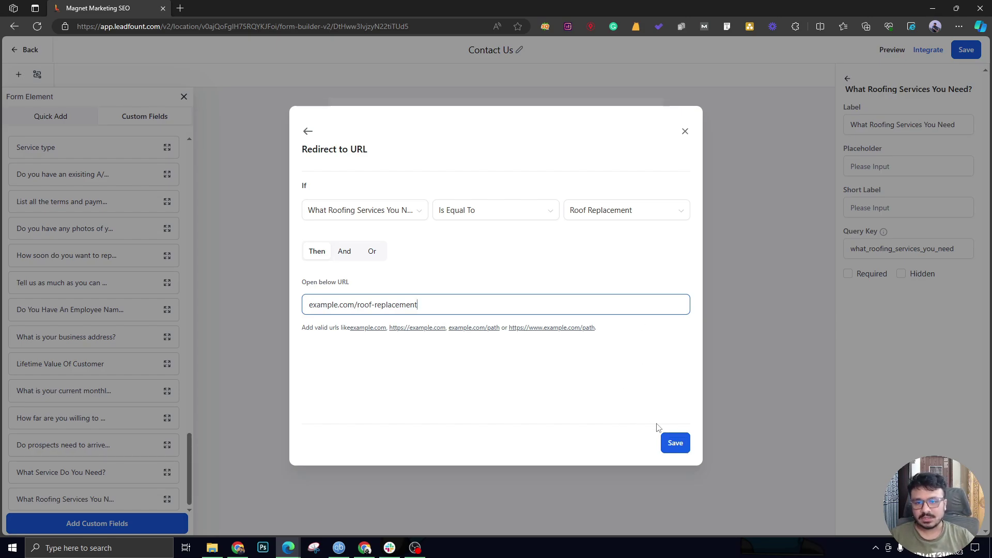
left_click(683, 443)
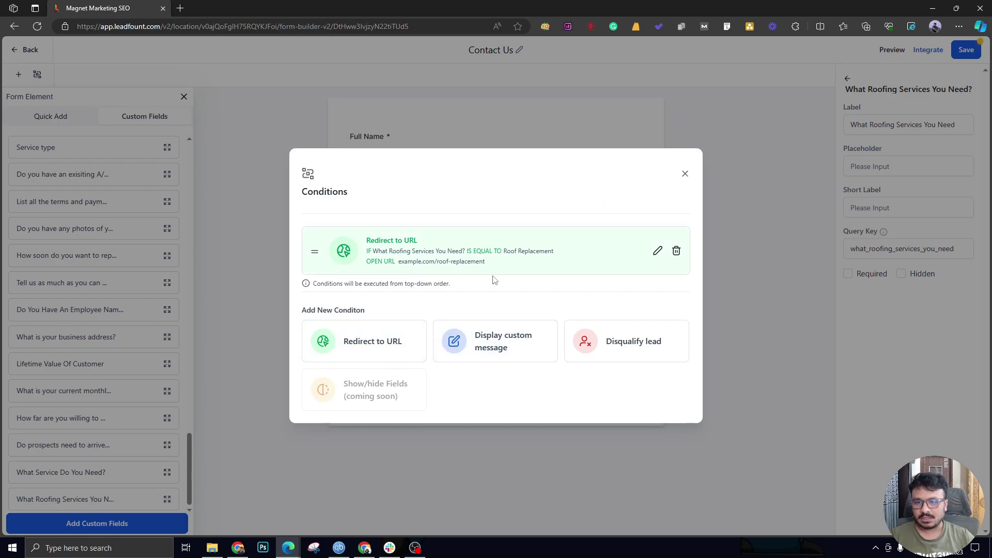
Add a second redirect condition: Roof Repair goes to example.com/roof-repair.
left_click(358, 351)
left_click(385, 217)
left_click(355, 285)
left_click(465, 211)
left_click(472, 237)
left_click(614, 213)
left_click(594, 252)
left_click(400, 313)
type("example.com/roof-repair")
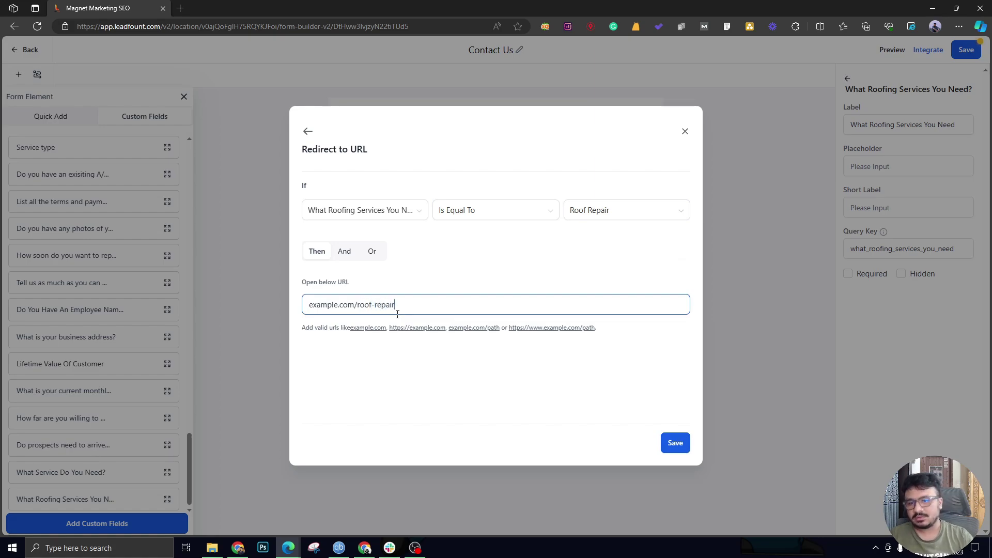
left_click(677, 448)
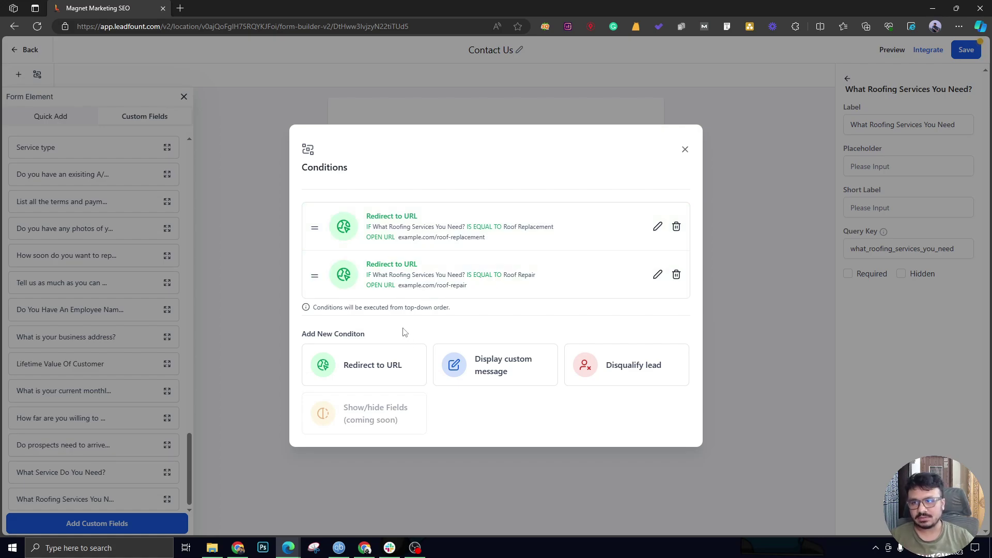
left_click(495, 382)
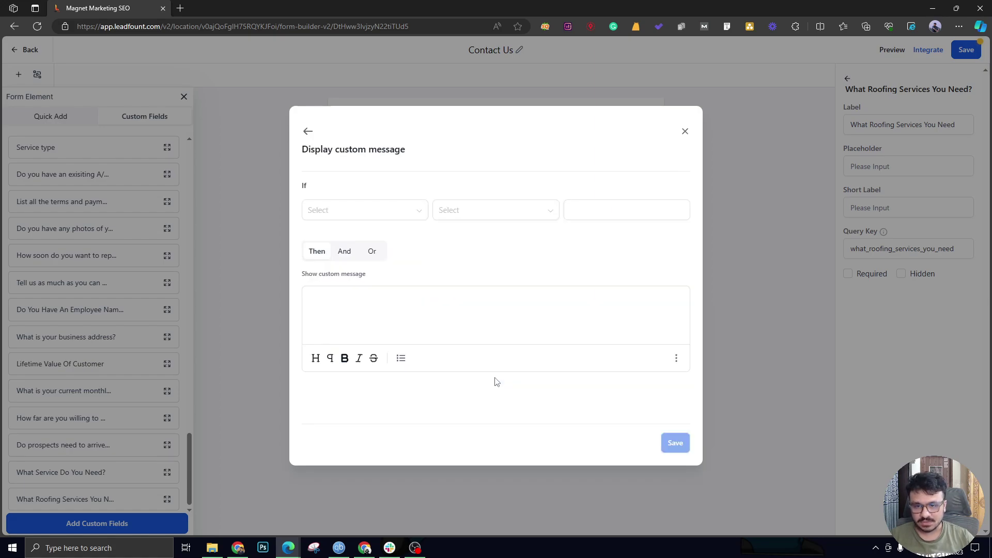
left_click(307, 132)
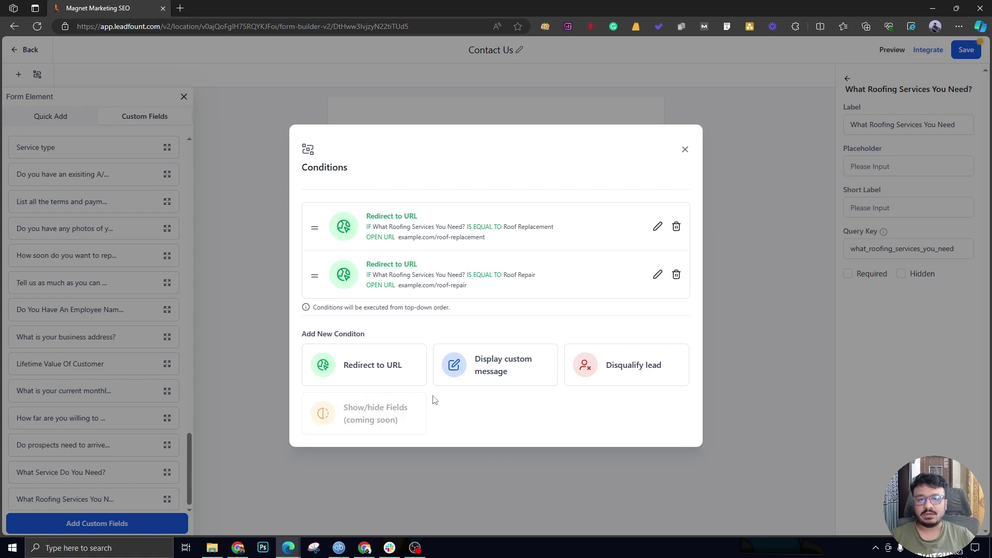
Close the Conditions overview and save the Contact Us form.
left_click(685, 150)
left_click(964, 53)
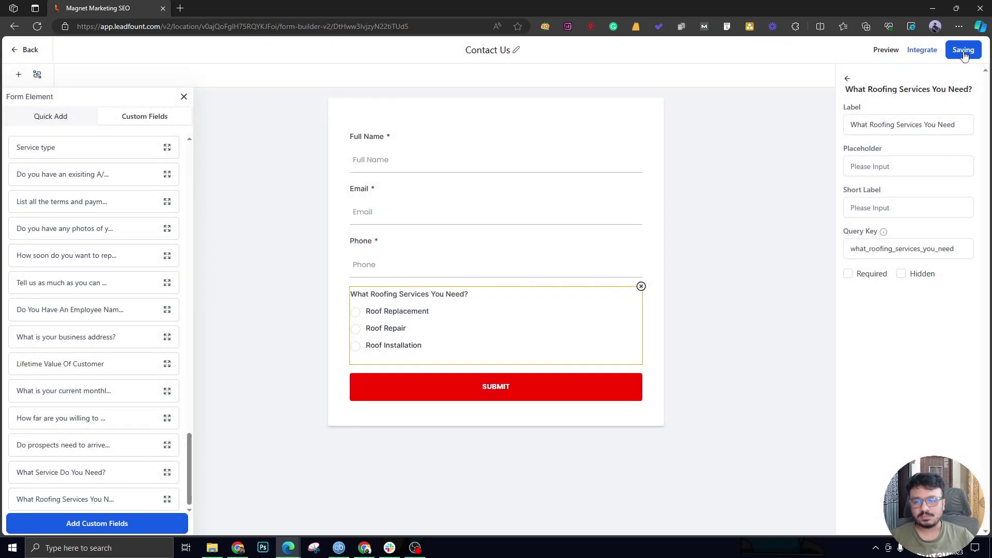